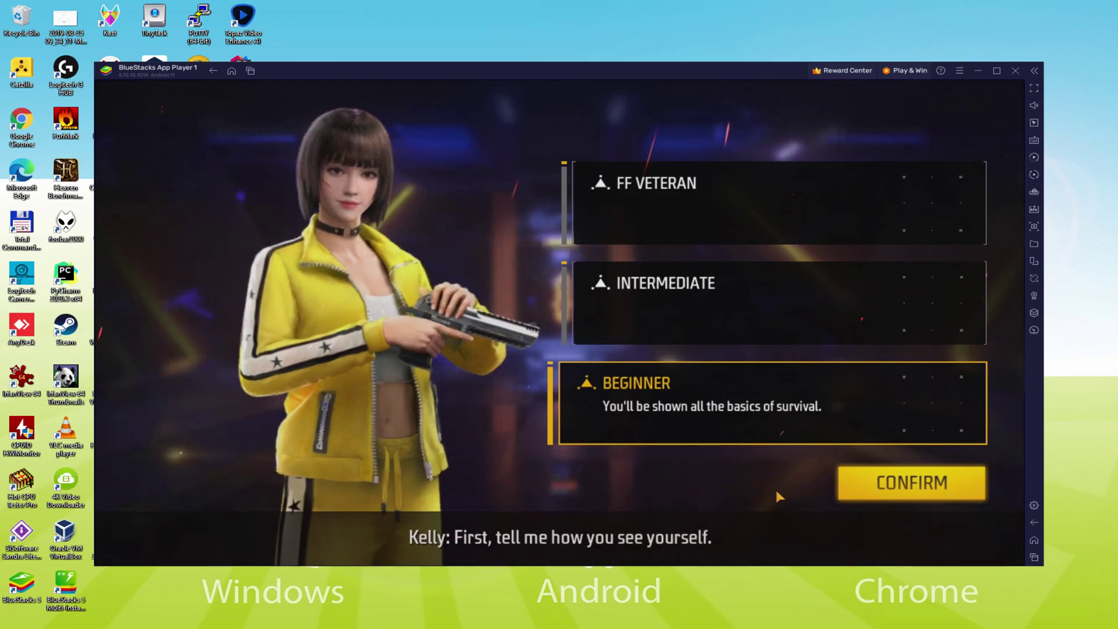
Choose the Beginner survival level and submit the nickname Usitility with a 2 appended
{"action": "left_click", "coordinate": [870, 484]}
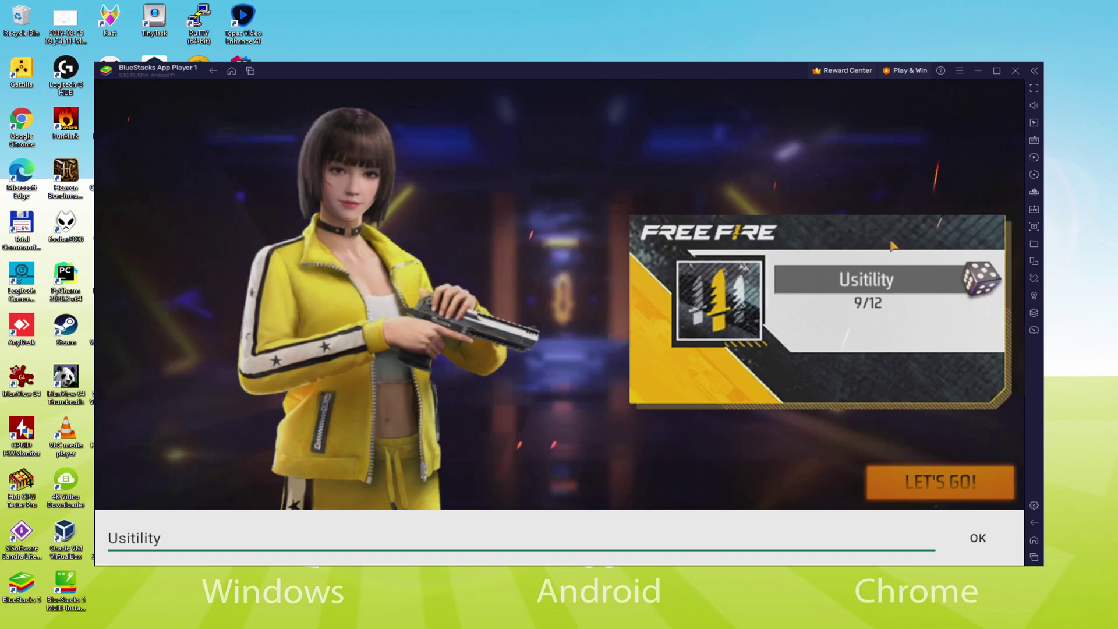
{"action": "left_click", "coordinate": [934, 484]}
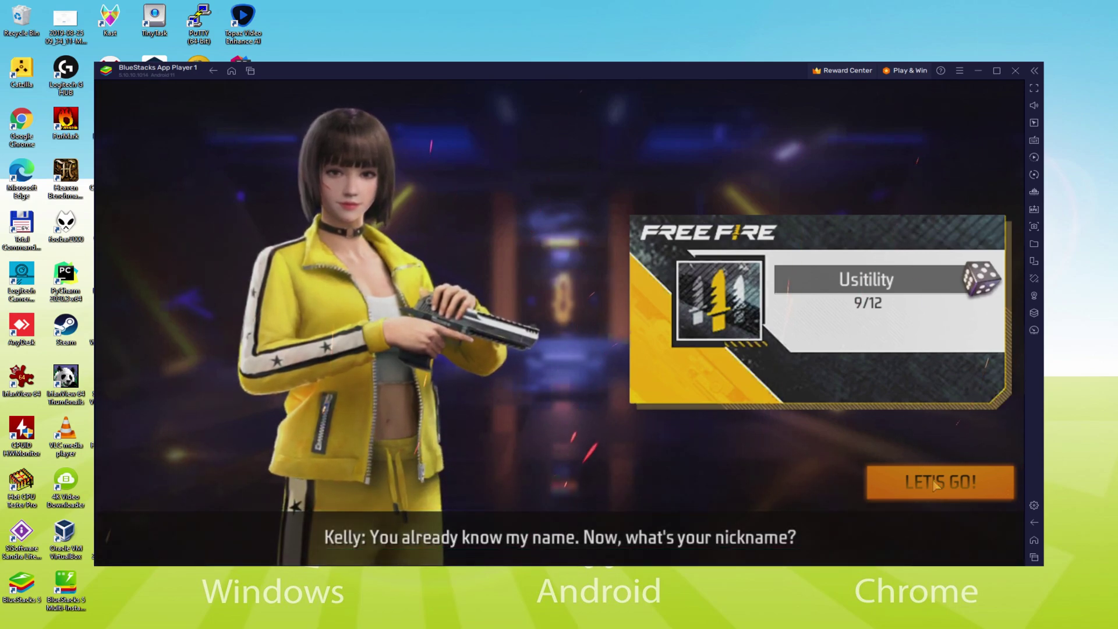
{"action": "left_click", "coordinate": [935, 488]}
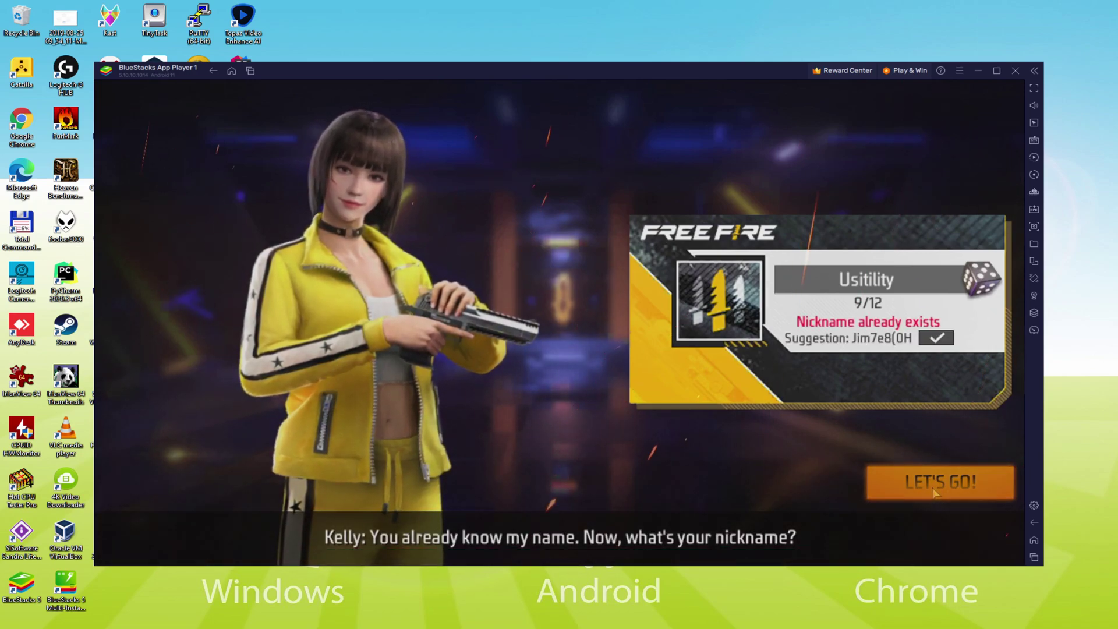
{"action": "type", "text": "2"}
{"action": "key", "text": "Return"}
{"action": "left_click", "coordinate": [935, 491]}
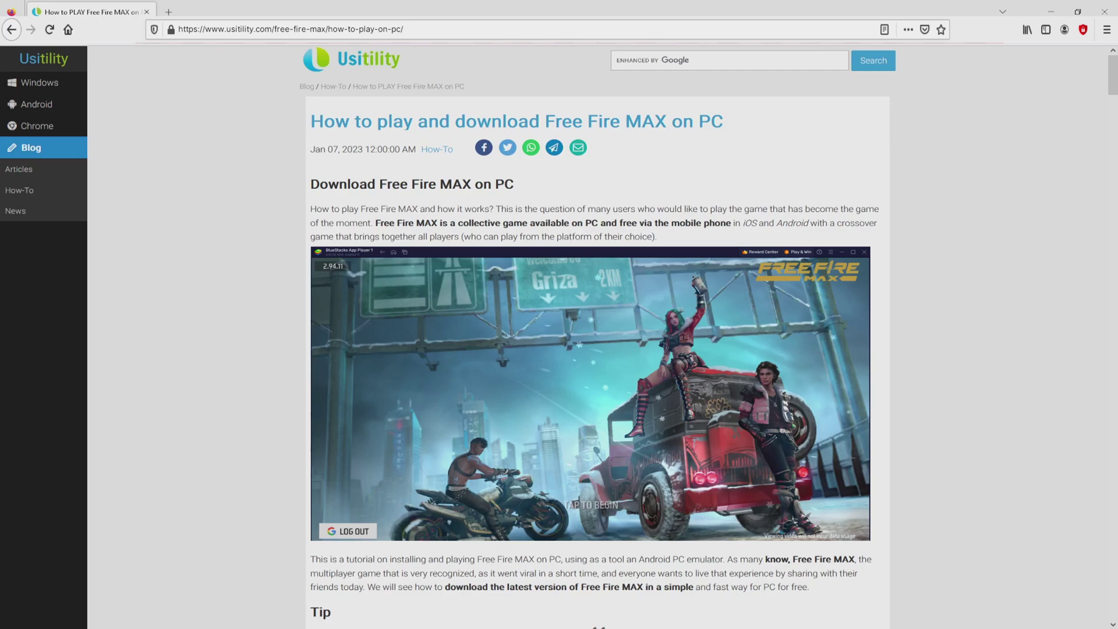
Follow the article's download link to the BlueStacks page for Garena Free Fire MAX and download the PC installer
{"action": "scroll", "coordinate": [594, 338], "scroll_direction": "down", "scroll_amount": 4}
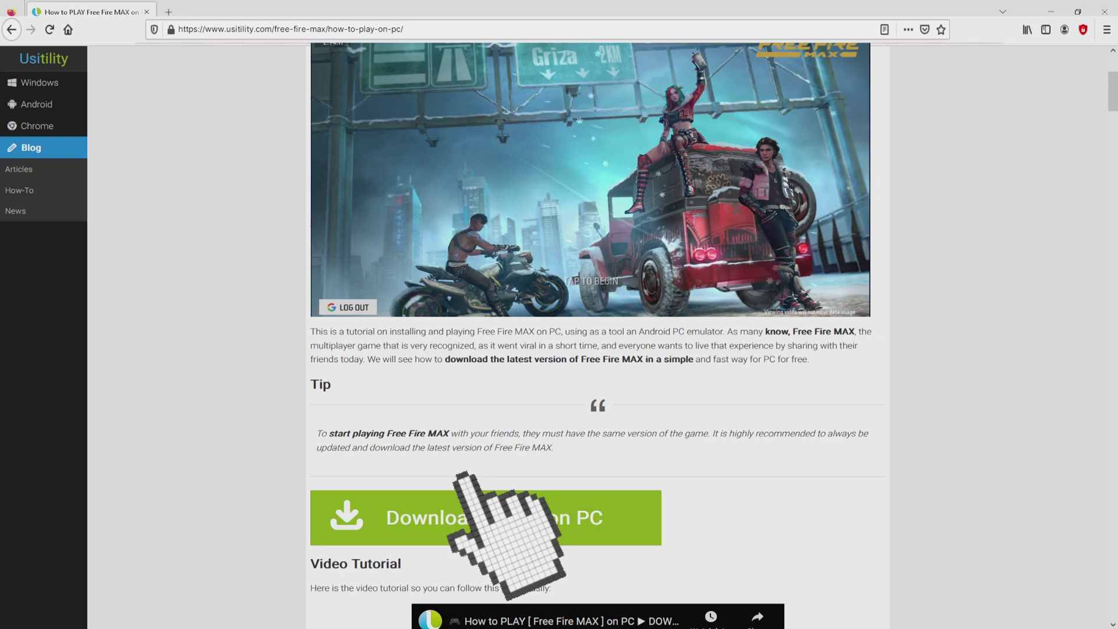
{"action": "left_click", "coordinate": [466, 512]}
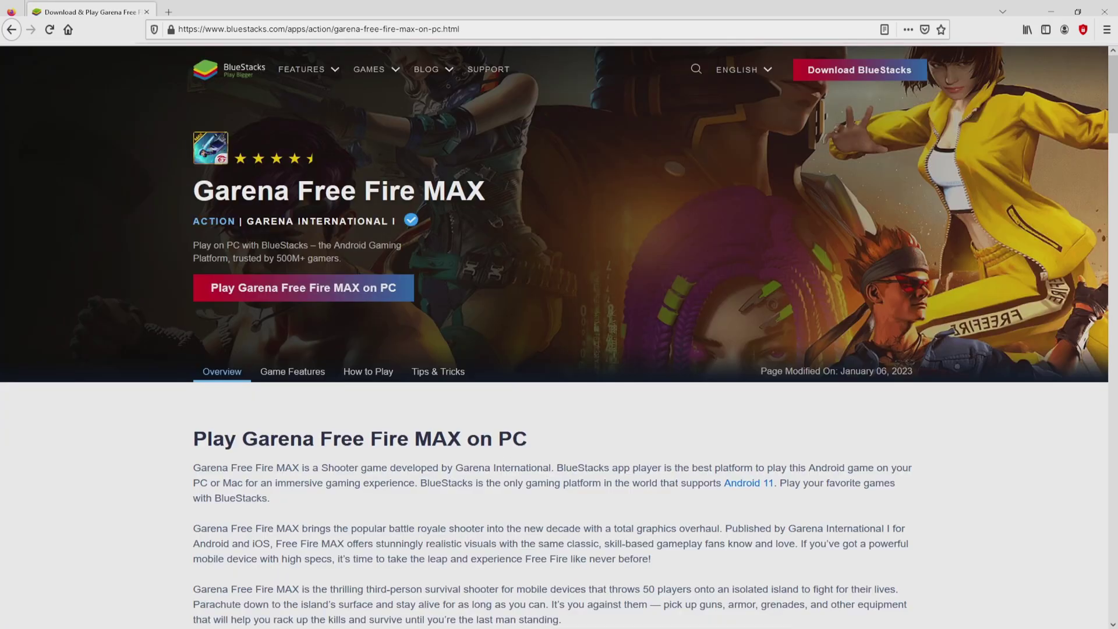
{"action": "scroll", "coordinate": [559, 349], "scroll_direction": "down", "scroll_amount": 12}
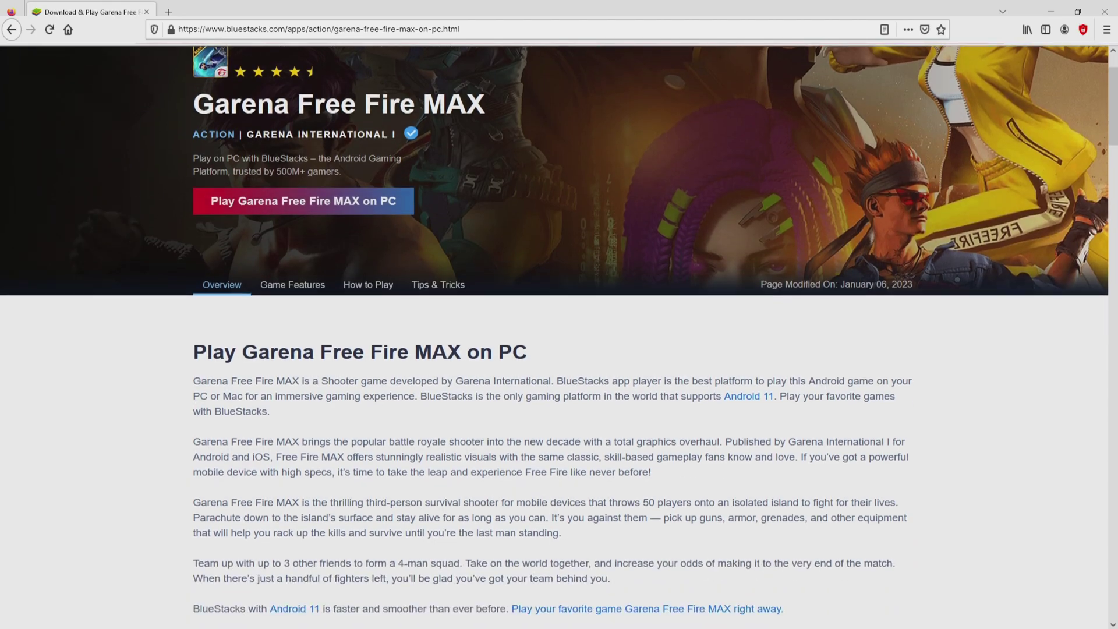
{"action": "scroll", "coordinate": [559, 349], "scroll_direction": "down", "scroll_amount": 8}
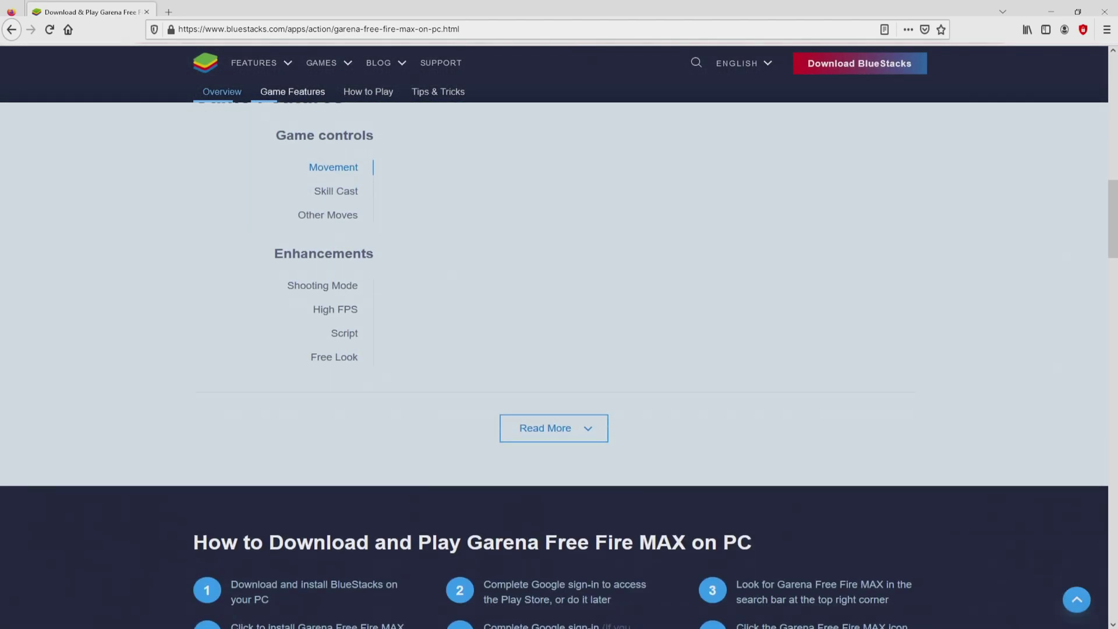
{"action": "scroll", "coordinate": [559, 350], "scroll_direction": "up", "scroll_amount": 8}
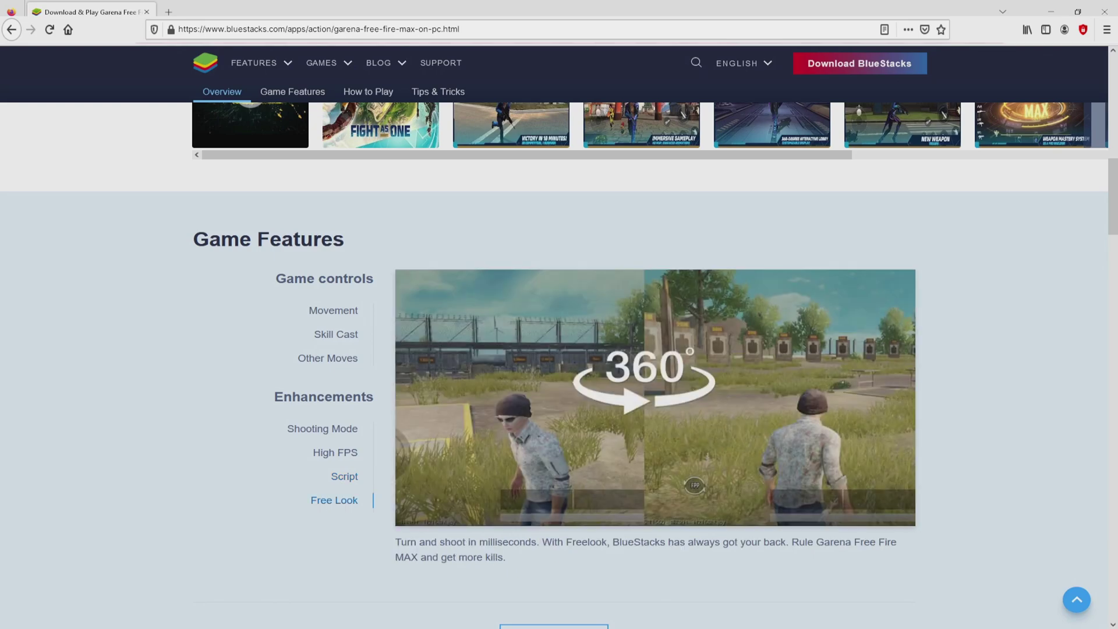
{"action": "scroll", "coordinate": [559, 365], "scroll_direction": "up", "scroll_amount": 10}
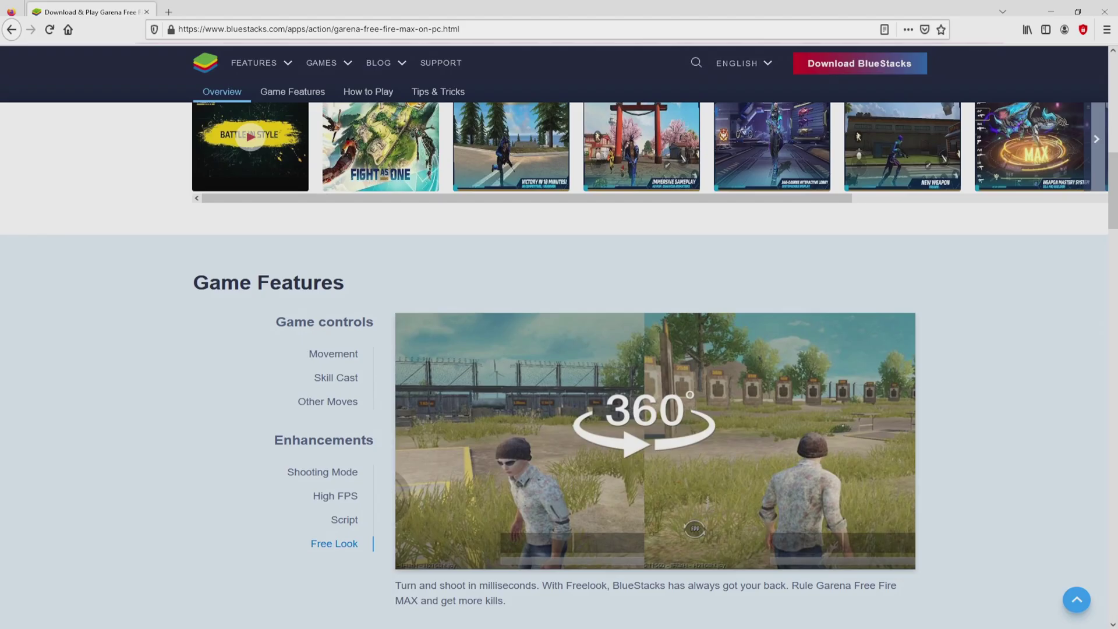
{"action": "scroll", "coordinate": [560, 213], "scroll_direction": "up", "scroll_amount": 2}
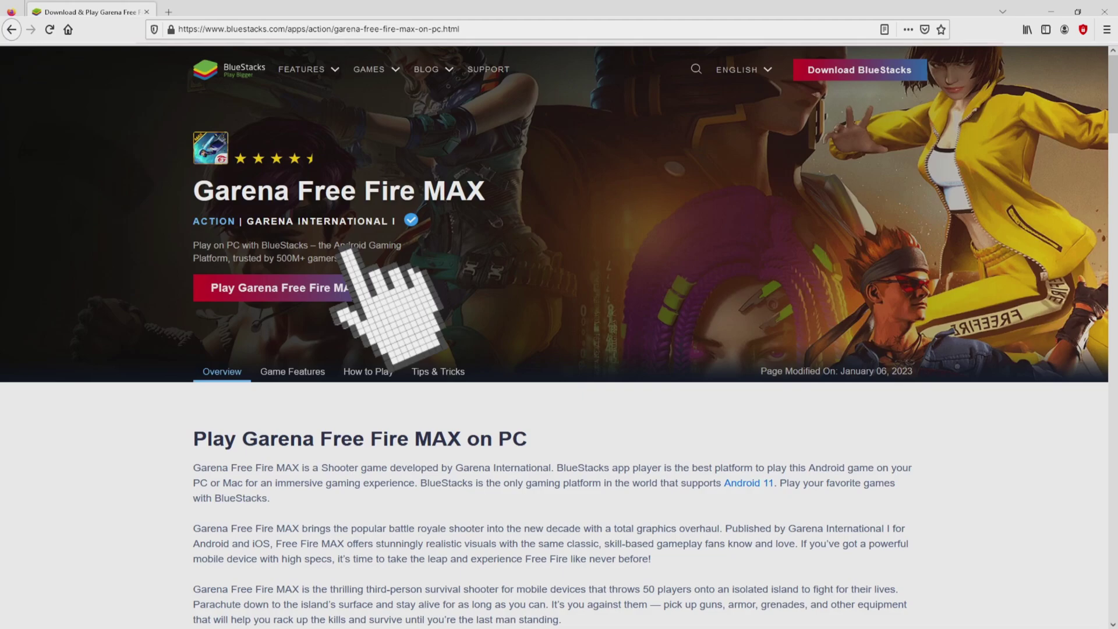
{"action": "left_click", "coordinate": [362, 288]}
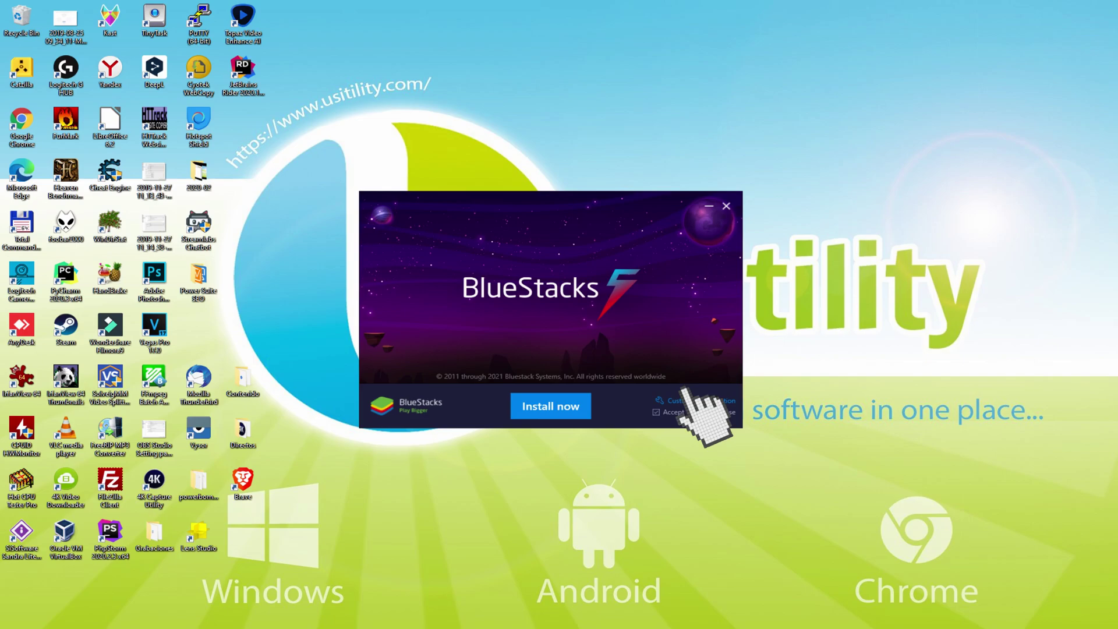
Install BlueStacks 5 with the software license accepted
{"action": "left_click", "coordinate": [675, 401]}
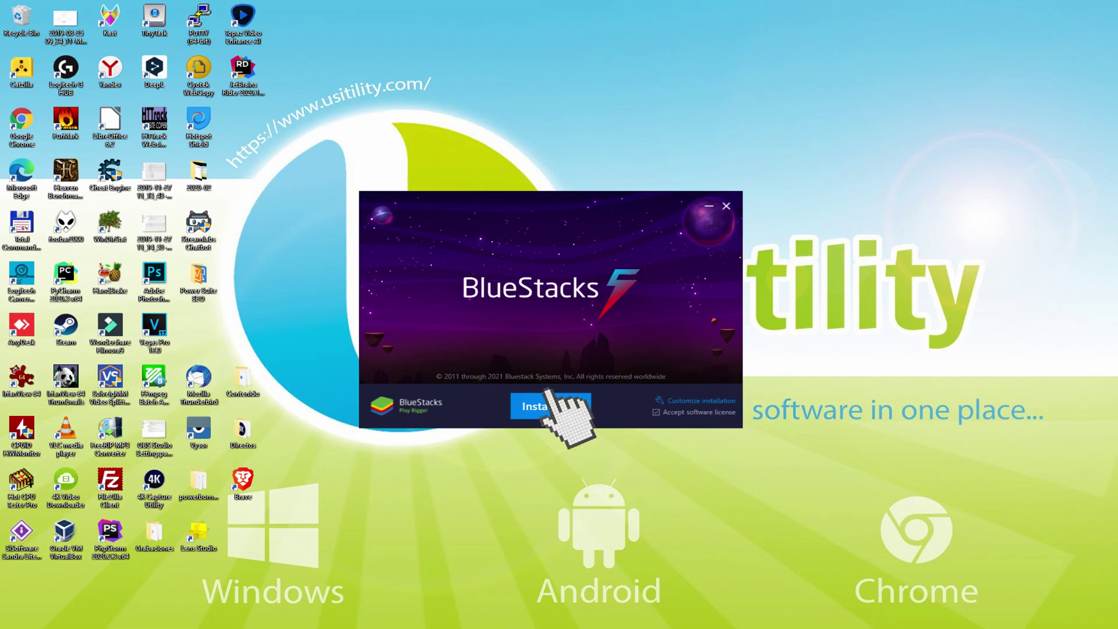
{"action": "left_click", "coordinate": [548, 406]}
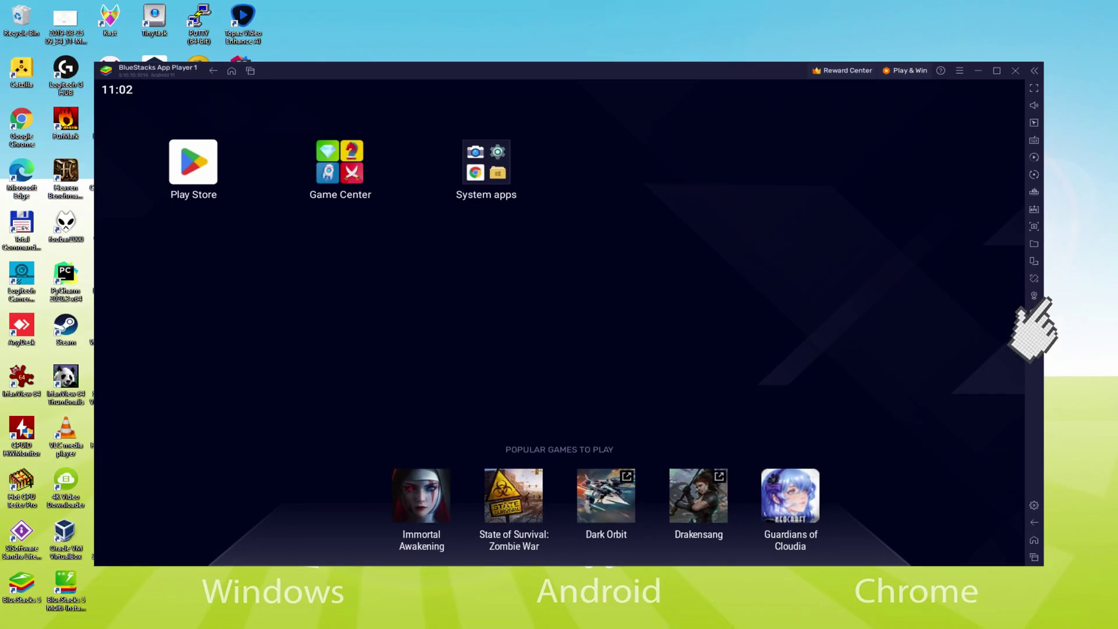
Begin a fresh instance in the multi-instance manager, using Android 11 (Beta) as its Android version
{"action": "left_click", "coordinate": [1034, 313]}
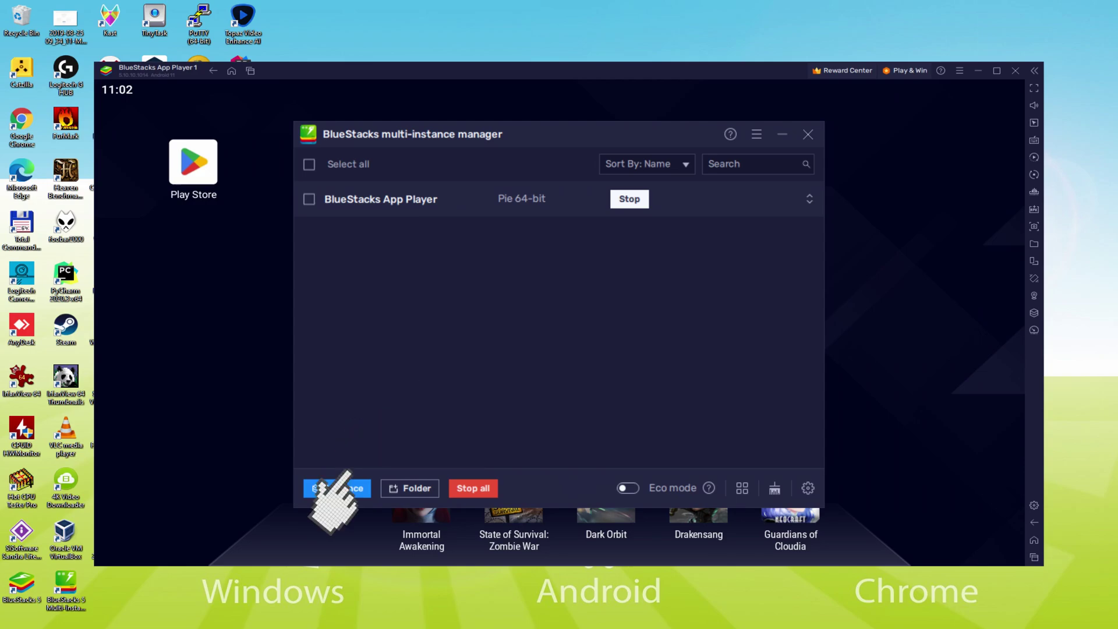
{"action": "left_click", "coordinate": [335, 489]}
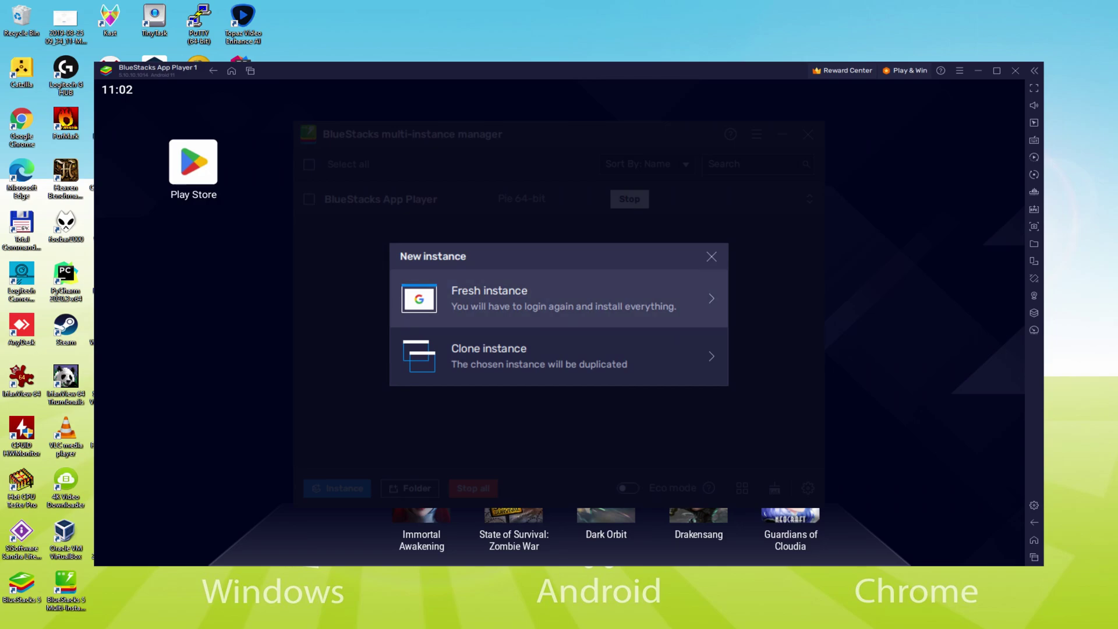
{"action": "left_click", "coordinate": [527, 288]}
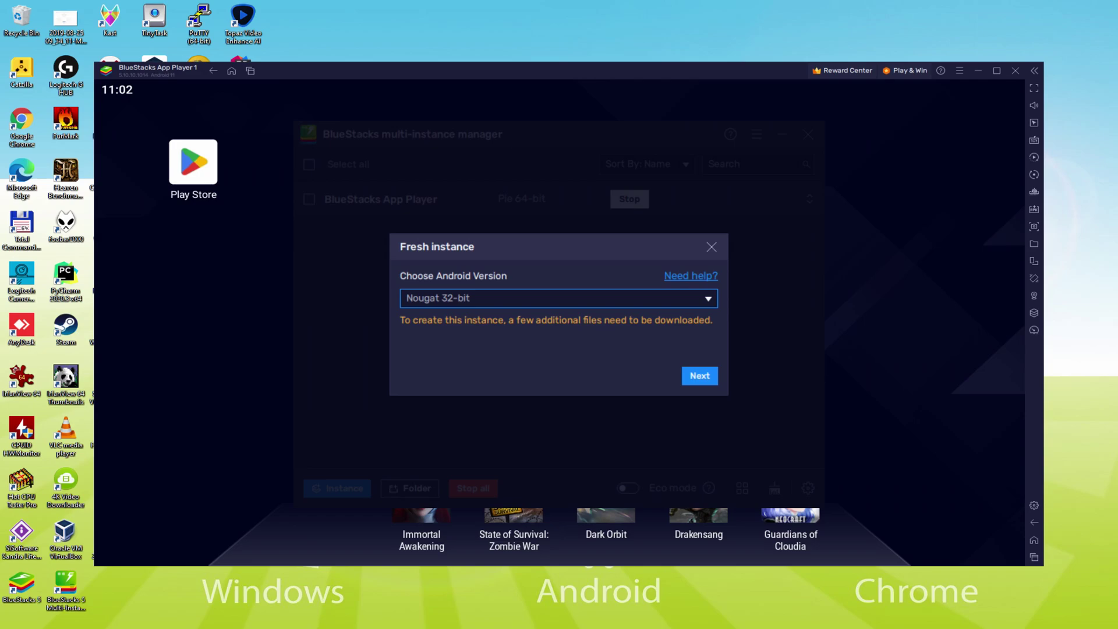
{"action": "left_click", "coordinate": [508, 294]}
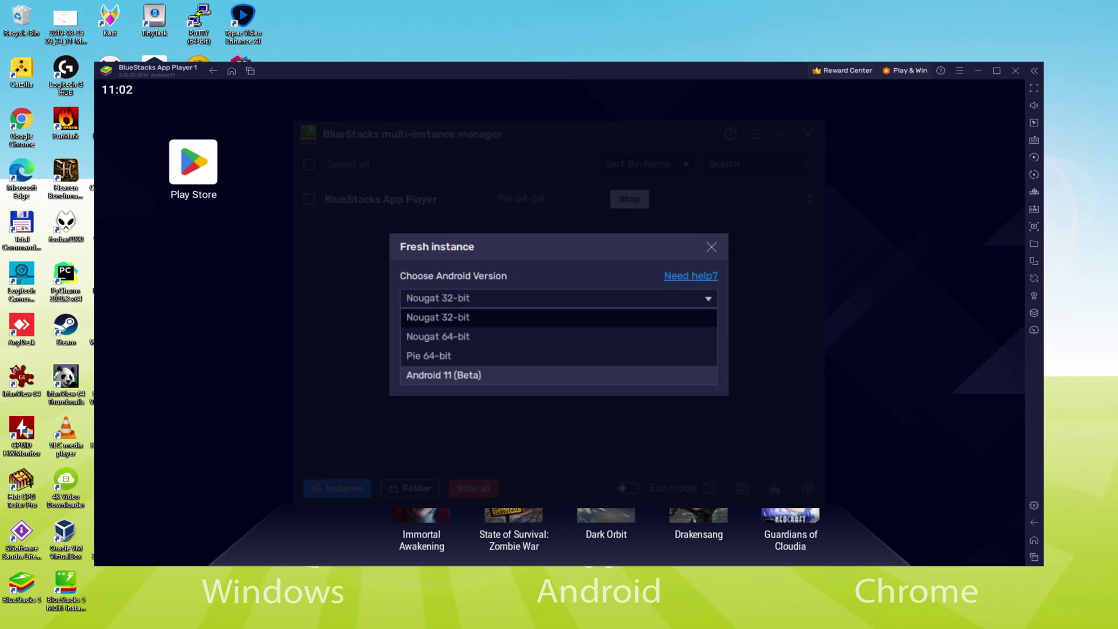
{"action": "left_click", "coordinate": [443, 375]}
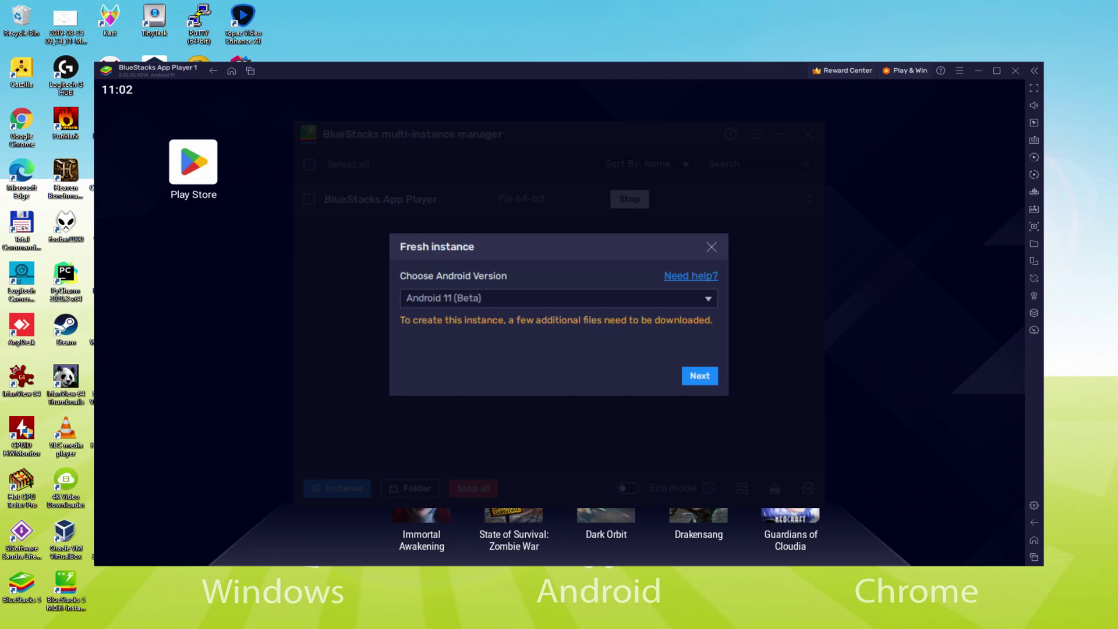
{"action": "left_click", "coordinate": [693, 376]}
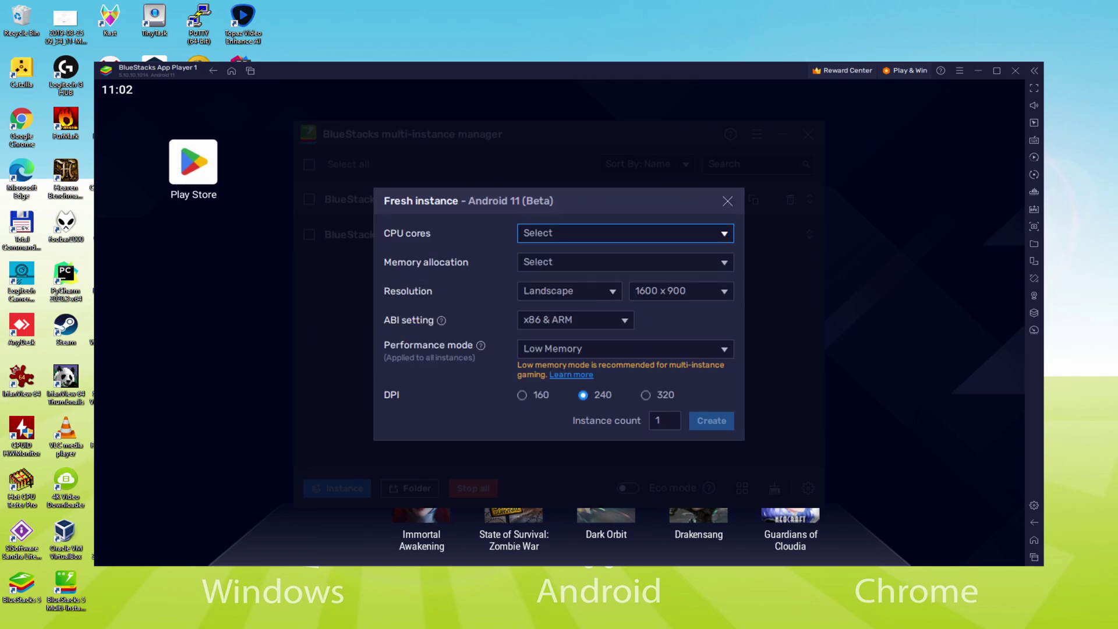
Set the fresh instance's CPU cores to High (4 Cores) and its memory allocation to High (4 GB)
{"action": "left_click", "coordinate": [625, 233]}
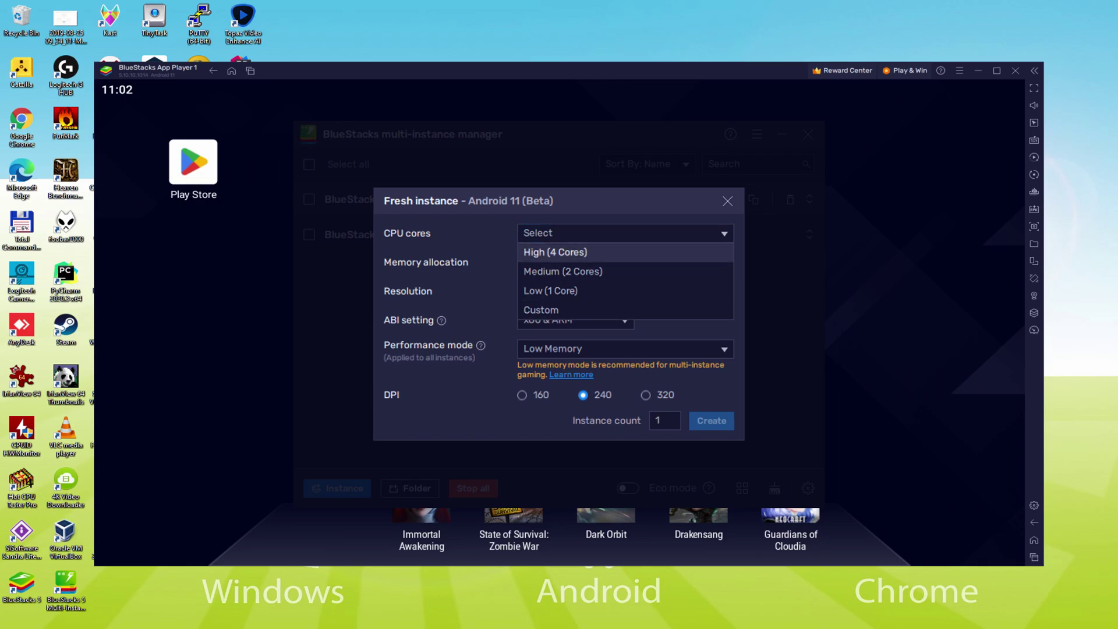
{"action": "left_click", "coordinate": [625, 257]}
{"action": "left_click", "coordinate": [623, 262]}
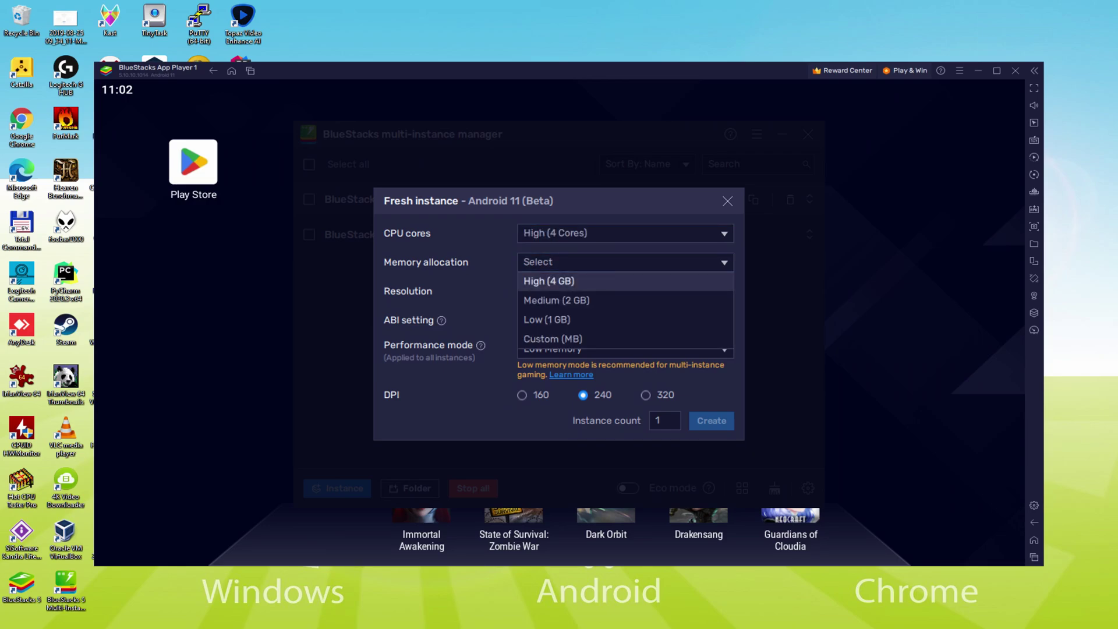
{"action": "left_click", "coordinate": [549, 281]}
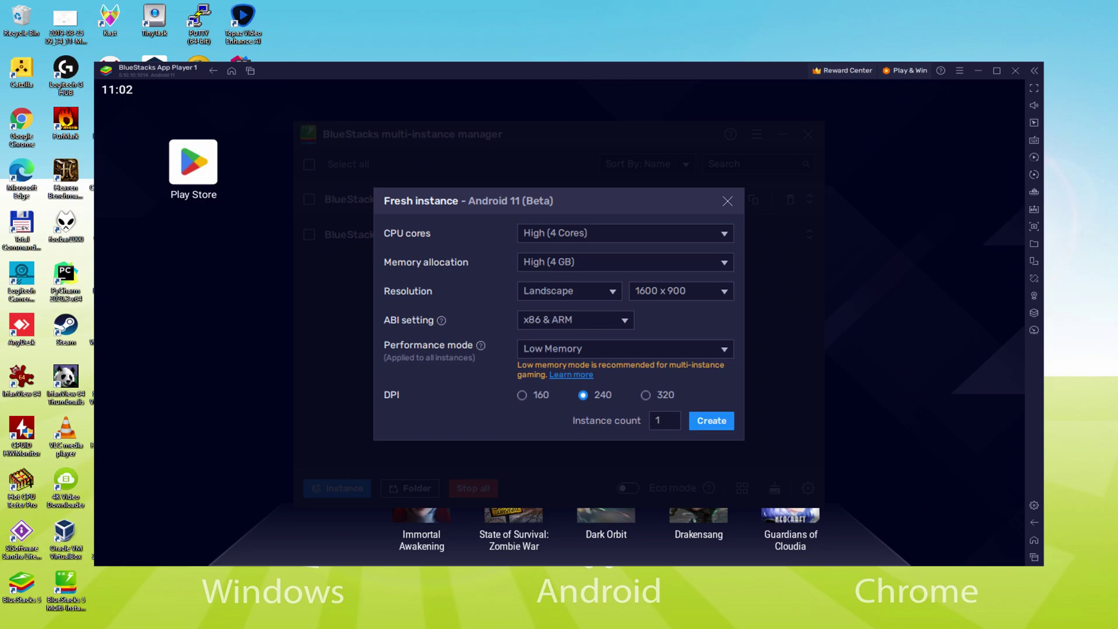
Keep the Landscape resolution, set the performance mode to High Performance, and create the instance
{"action": "left_click", "coordinate": [569, 291]}
{"action": "left_click", "coordinate": [548, 312]}
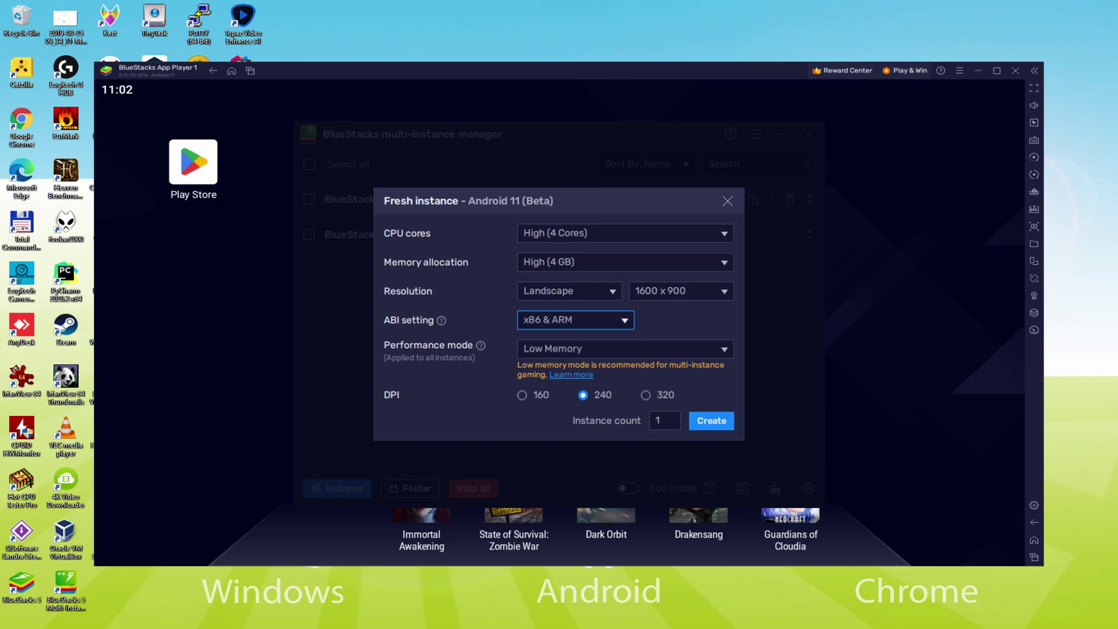
{"action": "left_click", "coordinate": [623, 348]}
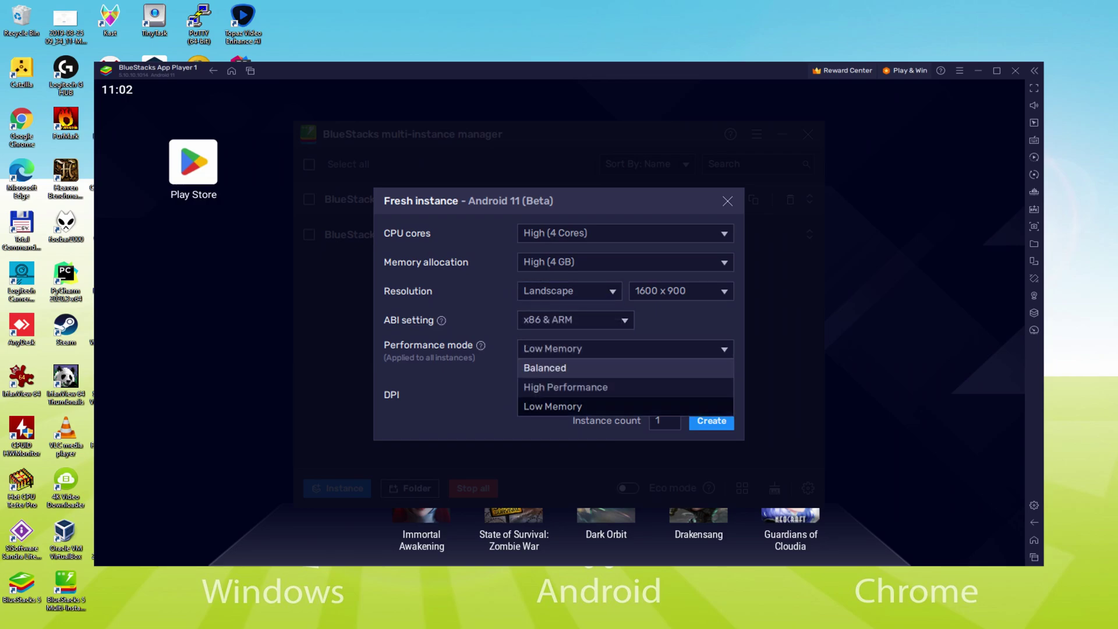
{"action": "left_click", "coordinate": [565, 387]}
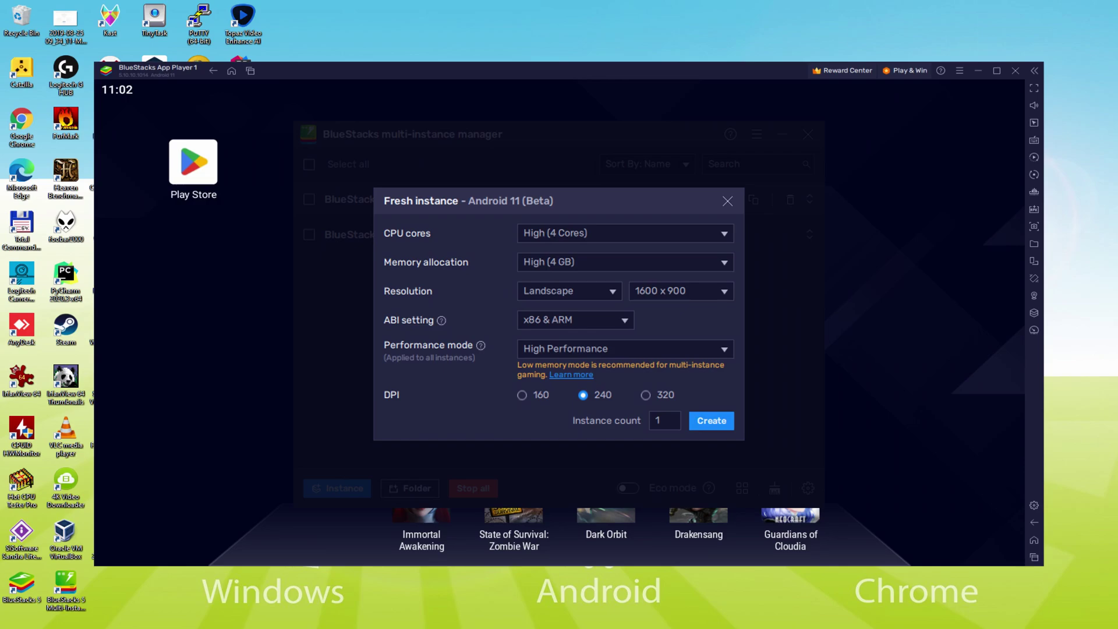
{"action": "left_click", "coordinate": [707, 420]}
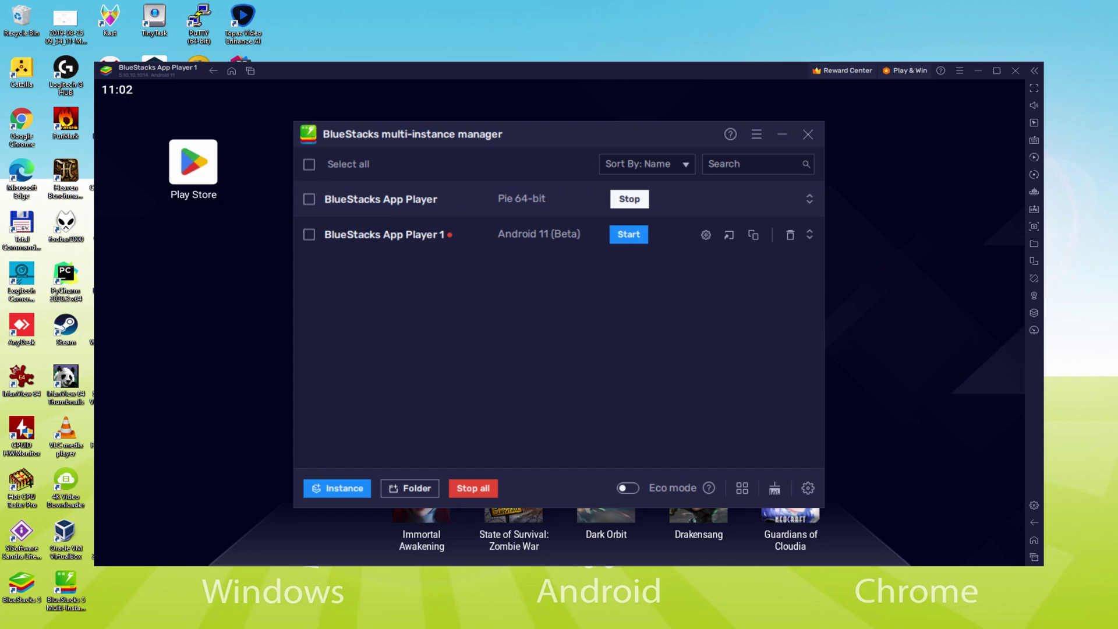
Close the running Pie 64-bit instance and start the Android 11 (Beta) instance
{"action": "left_click", "coordinate": [633, 200]}
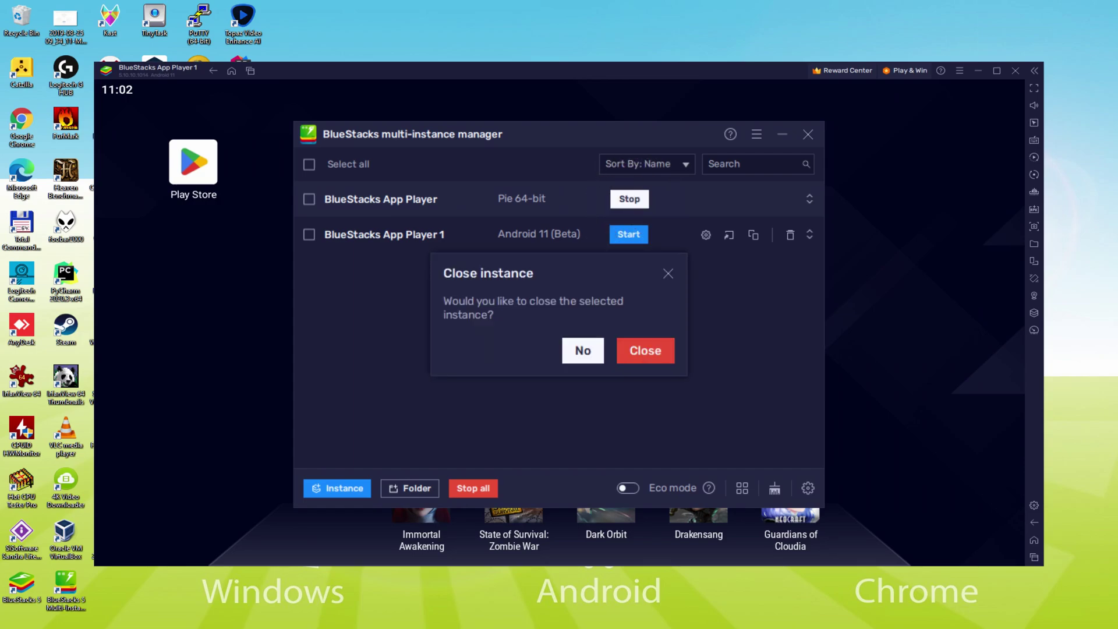
{"action": "left_click", "coordinate": [647, 350]}
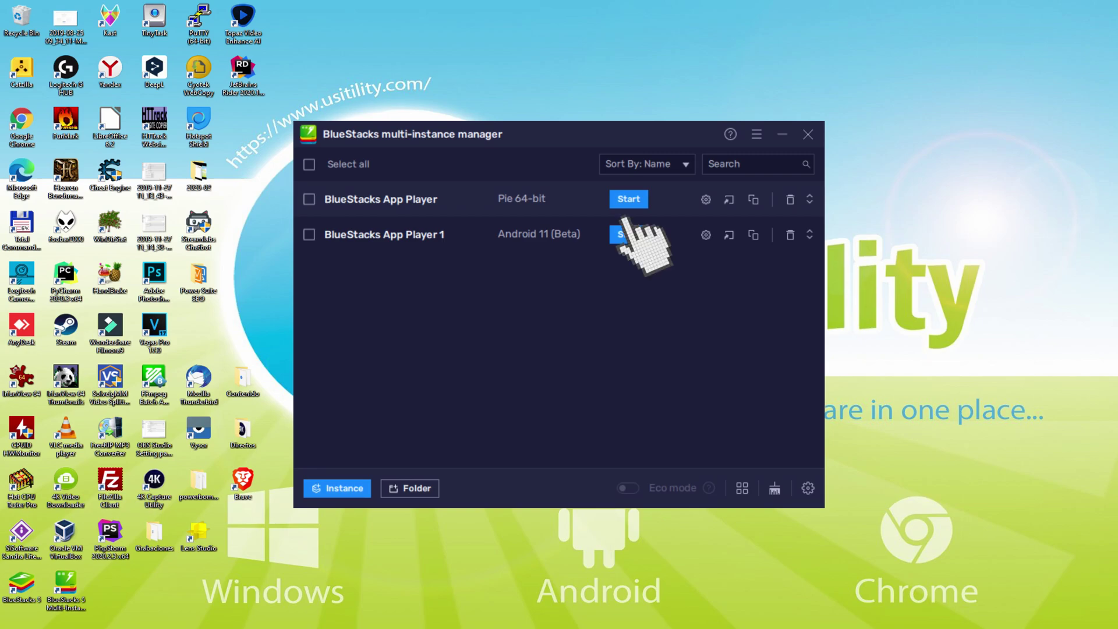
{"action": "left_click", "coordinate": [628, 233]}
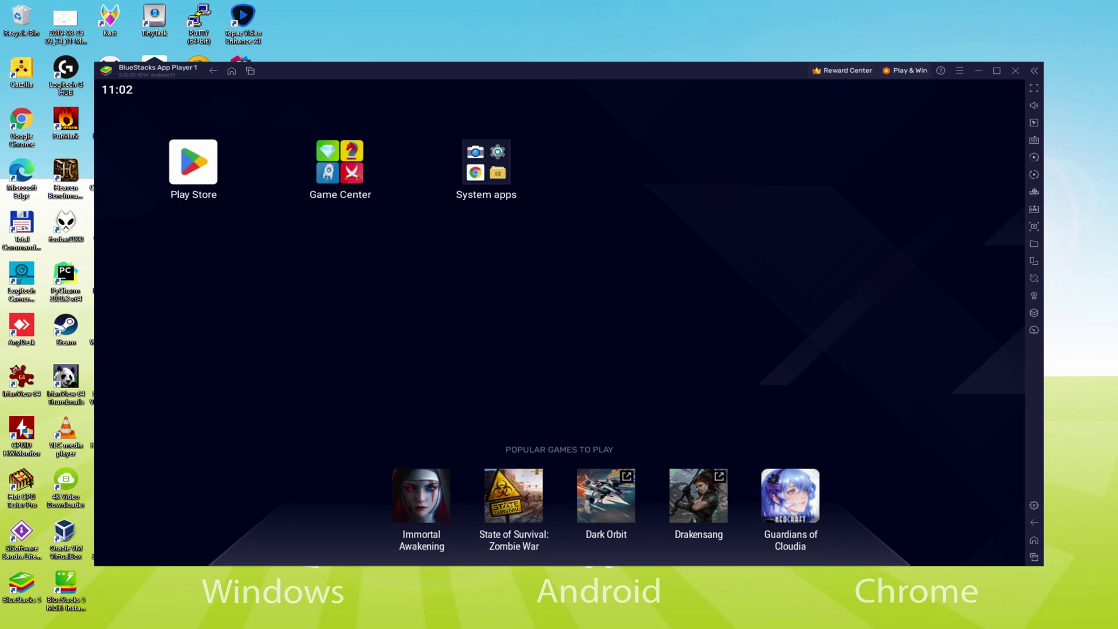
Sign in to the Play Store, agreeing to Google's terms and accepting the services with Google Drive backup turned off
{"action": "left_click", "coordinate": [191, 155]}
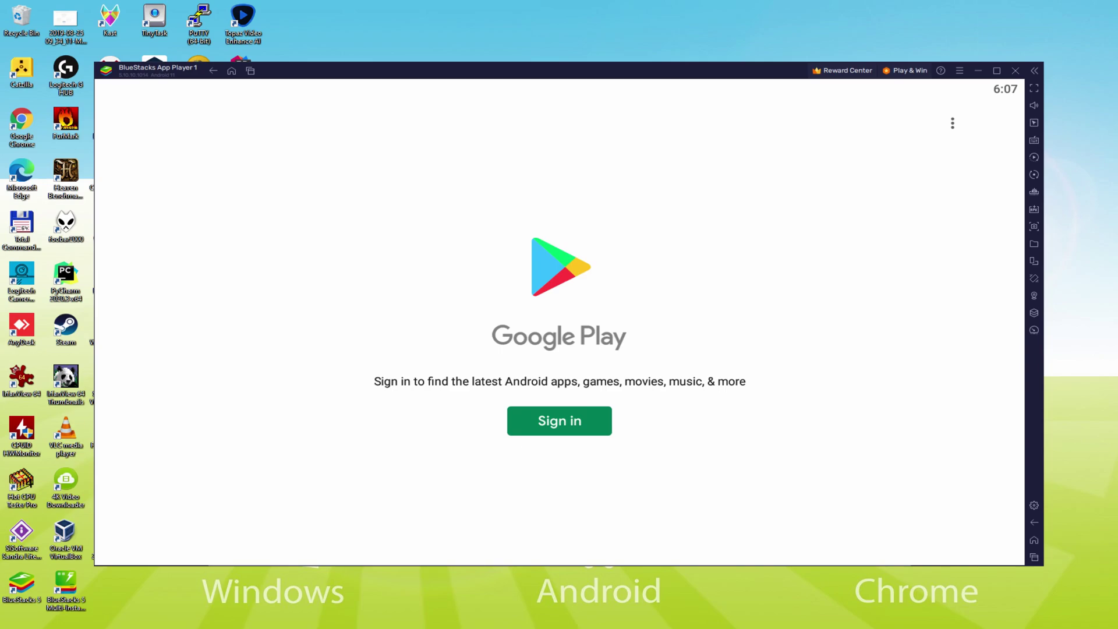
{"action": "left_click", "coordinate": [560, 415]}
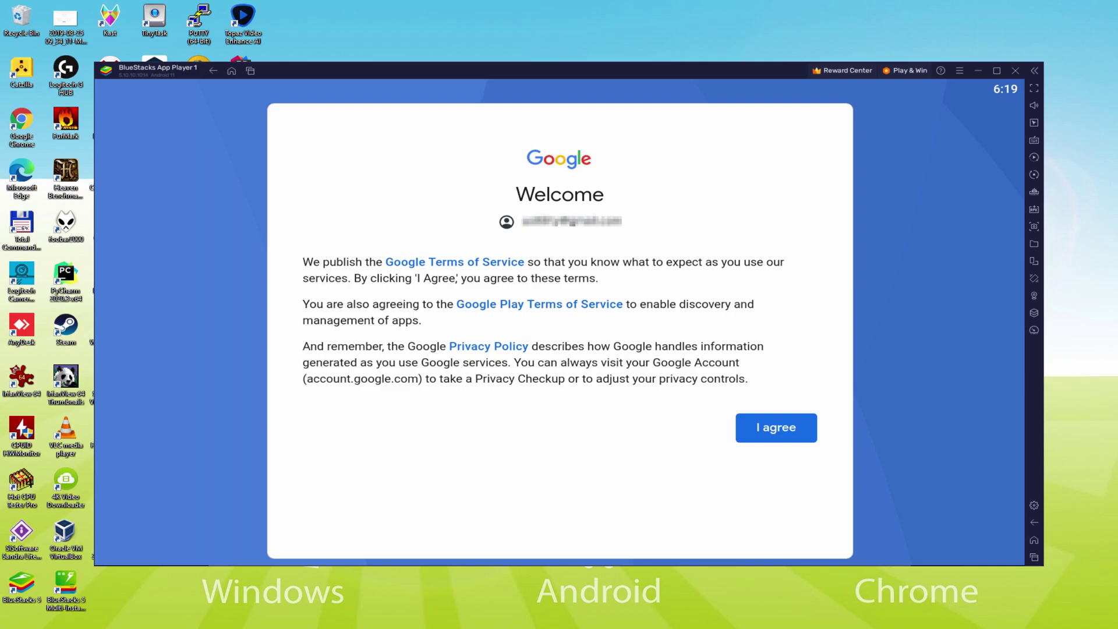
{"action": "left_click", "coordinate": [776, 428]}
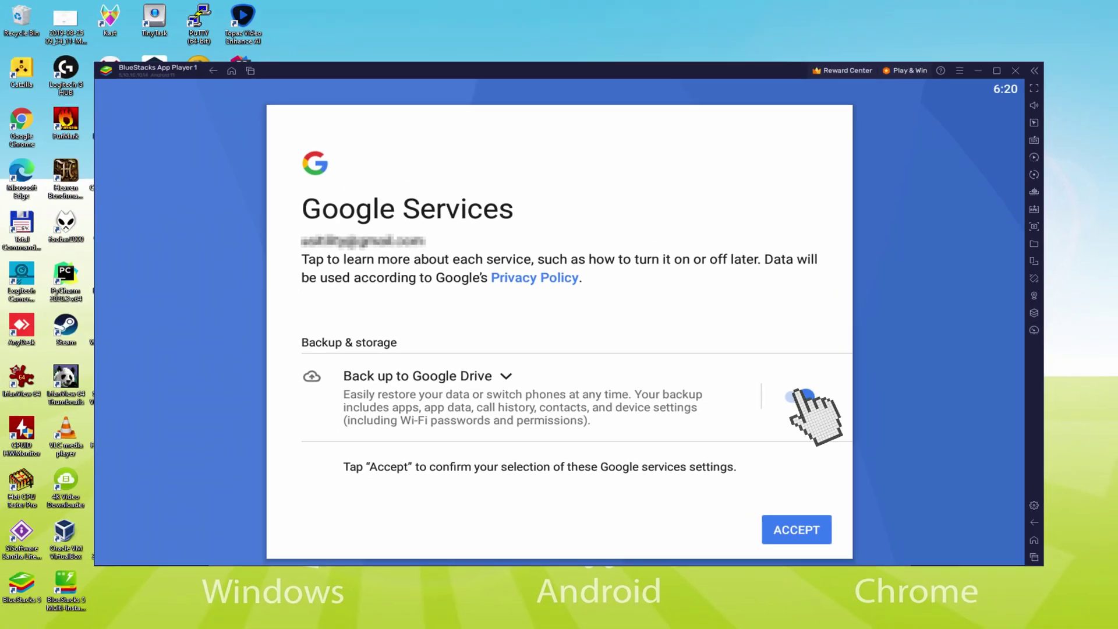
{"action": "left_click", "coordinate": [799, 395]}
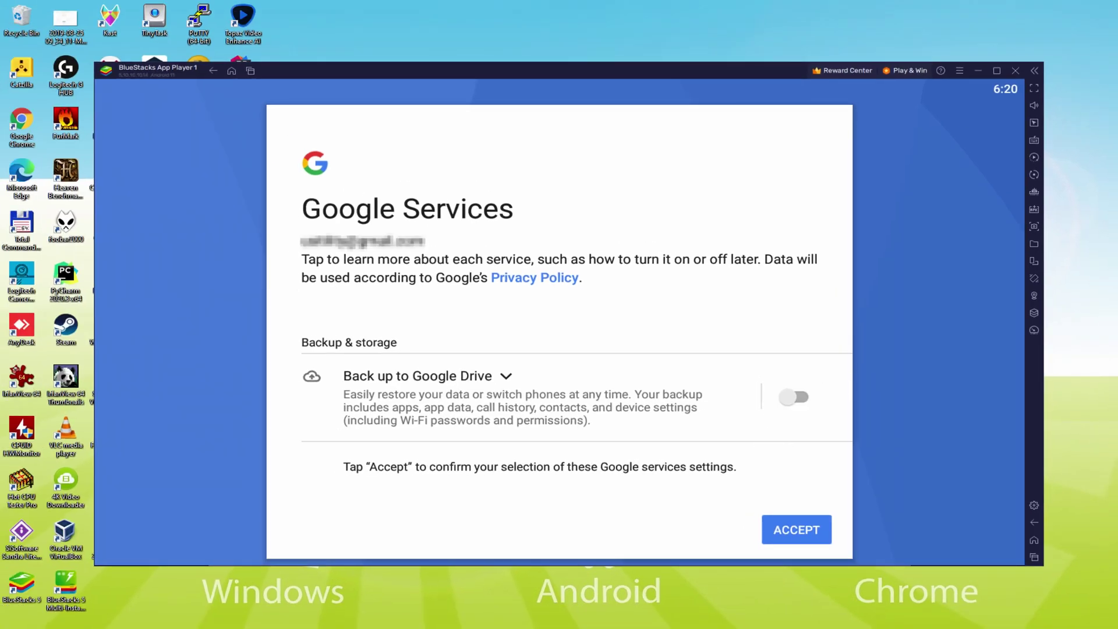
{"action": "left_click", "coordinate": [798, 532]}
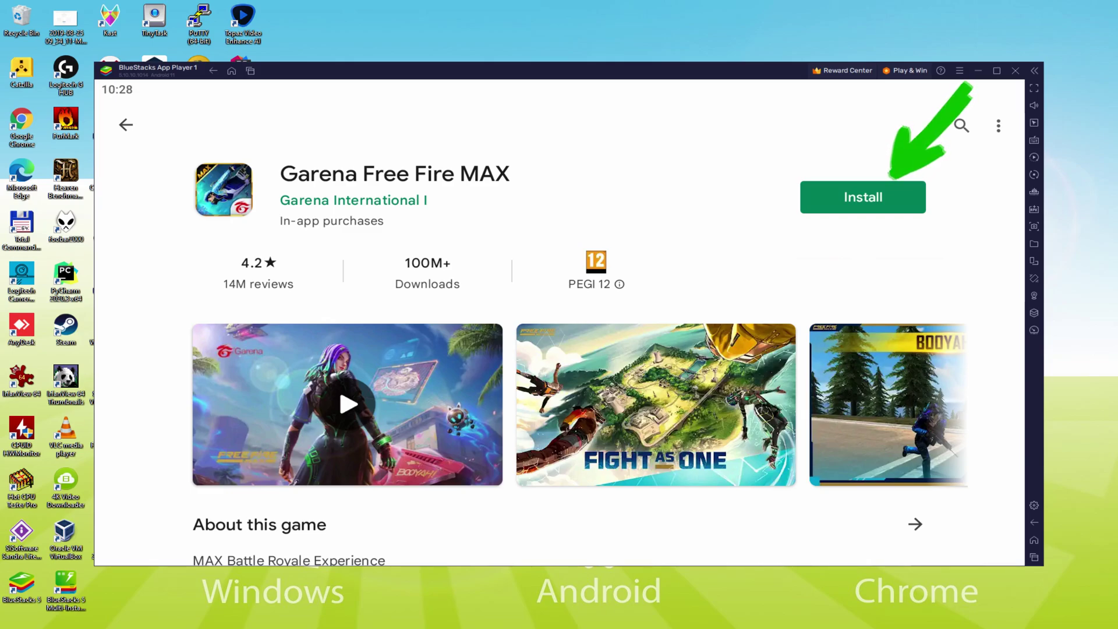
Install Garena Free Fire MAX from its Play Store page, return to the home screen, and launch the game
{"action": "left_click", "coordinate": [891, 188]}
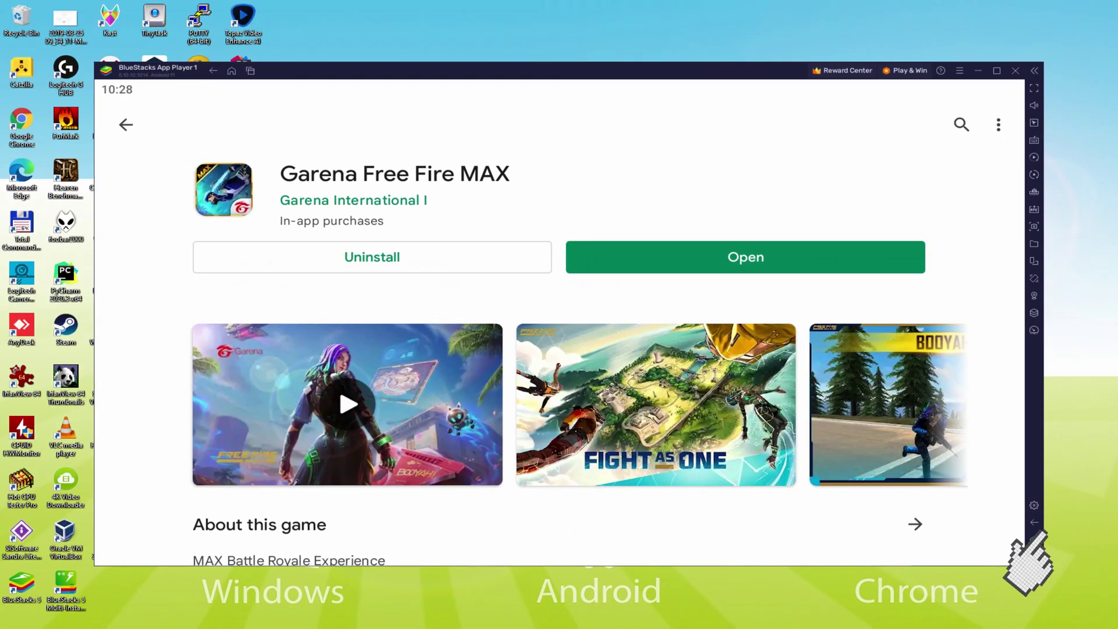
{"action": "left_click", "coordinate": [955, 431]}
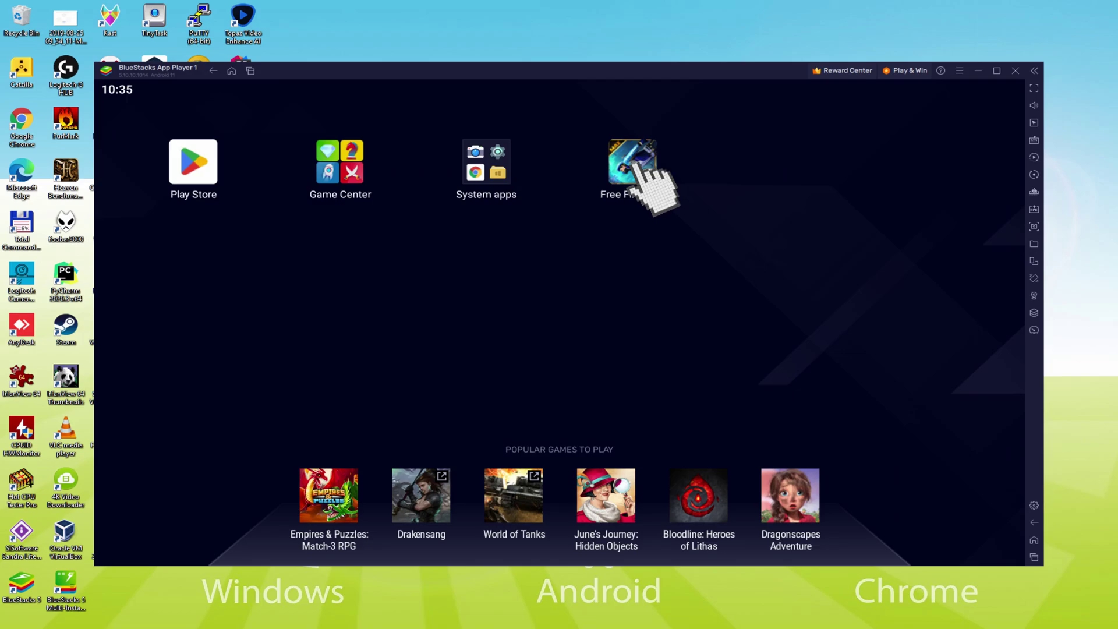
{"action": "left_click", "coordinate": [634, 167]}
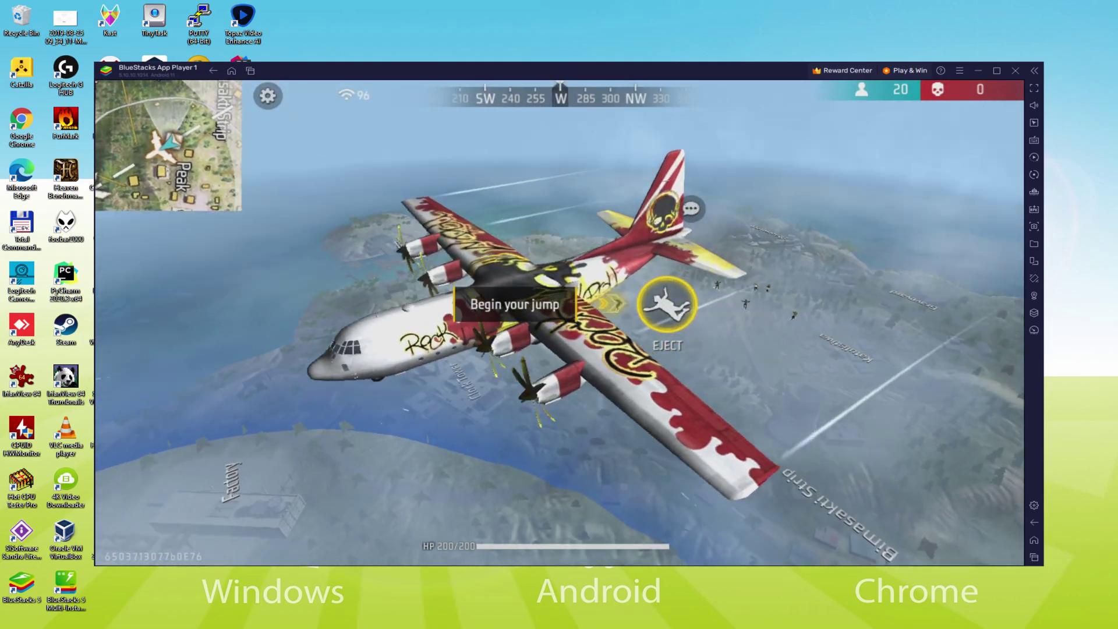
Eject from the plane and steer the skydiving character forward over the island, diving toward the ground
{"action": "key", "text": "space"}
{"action": "key", "text": "d"}
{"action": "key", "text": "w"}
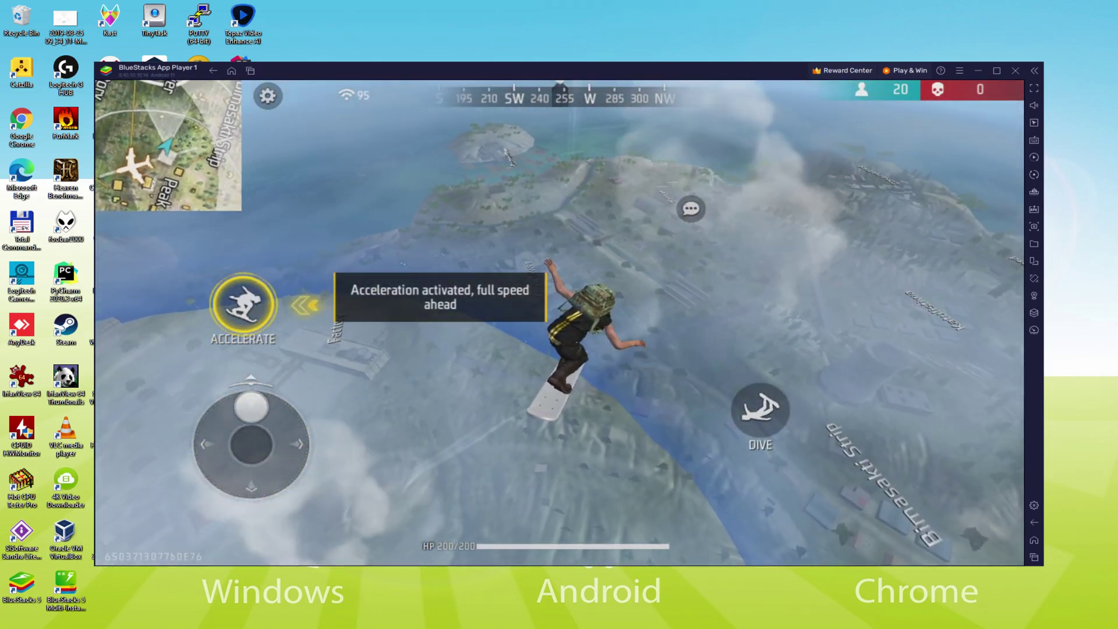
{"action": "key", "text": "c"}
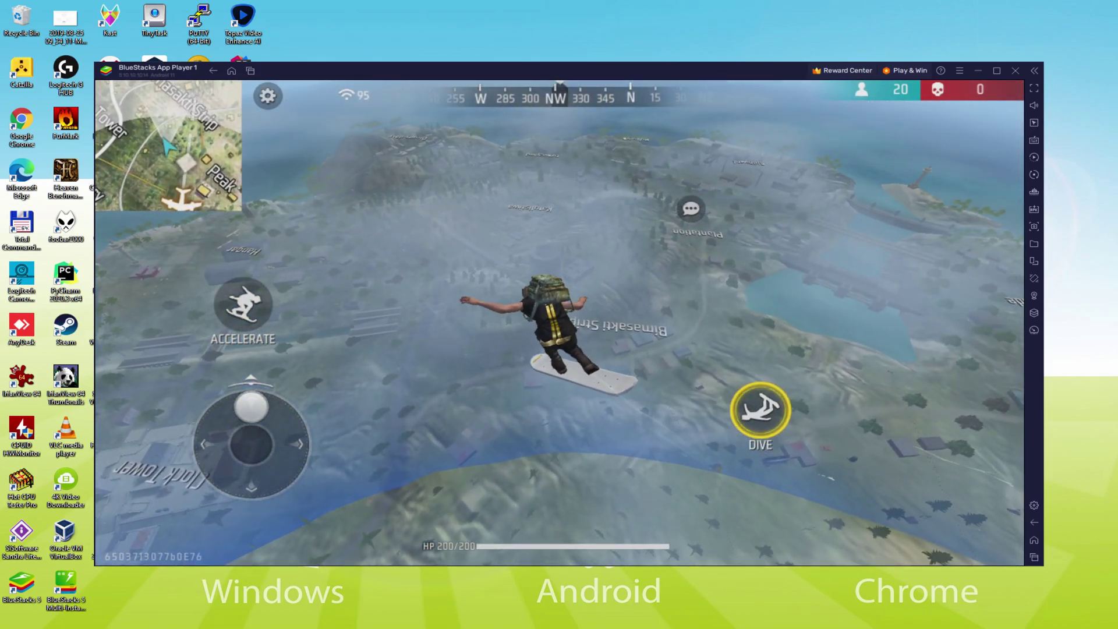
{"action": "key", "text": "space"}
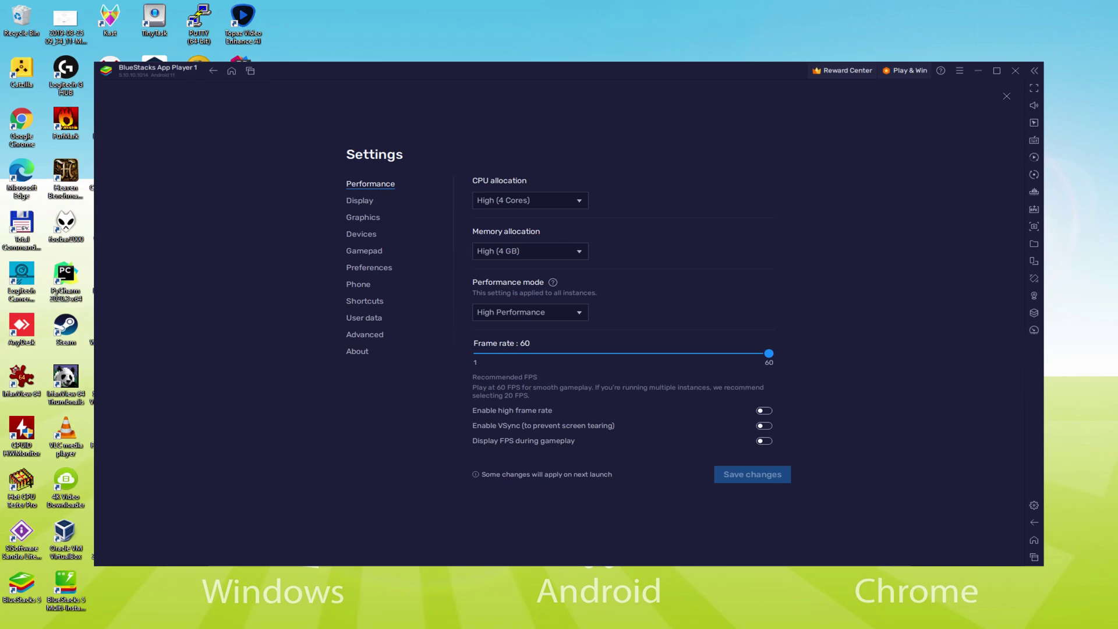
Enable high frame rate in the performance settings, raise the frame rate above 60, and save the changes
{"action": "left_click", "coordinate": [763, 410]}
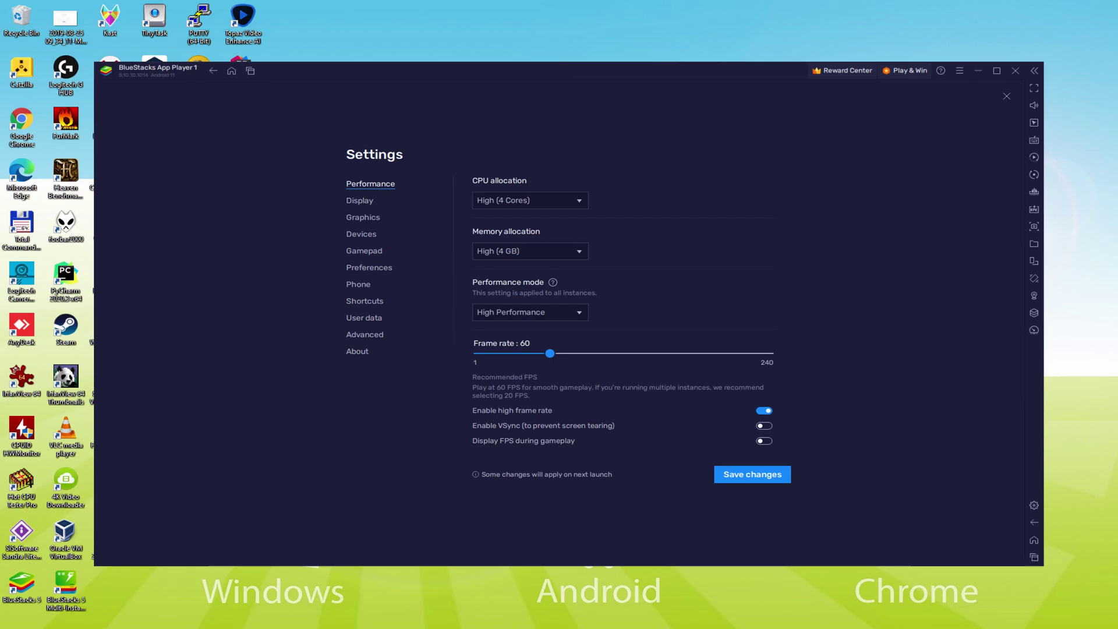
{"action": "left_click", "coordinate": [623, 353]}
{"action": "left_click", "coordinate": [752, 474]}
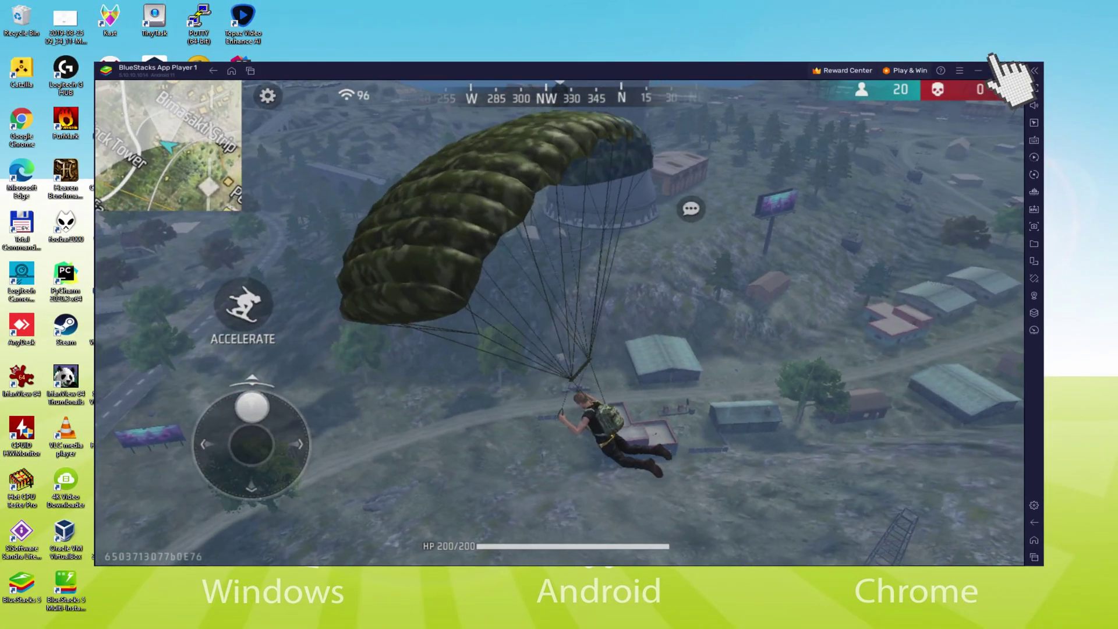
Maximize the emulator window, steer the parachute left and right while descending, and restore the window to its smaller size
{"action": "left_click", "coordinate": [897, 131]}
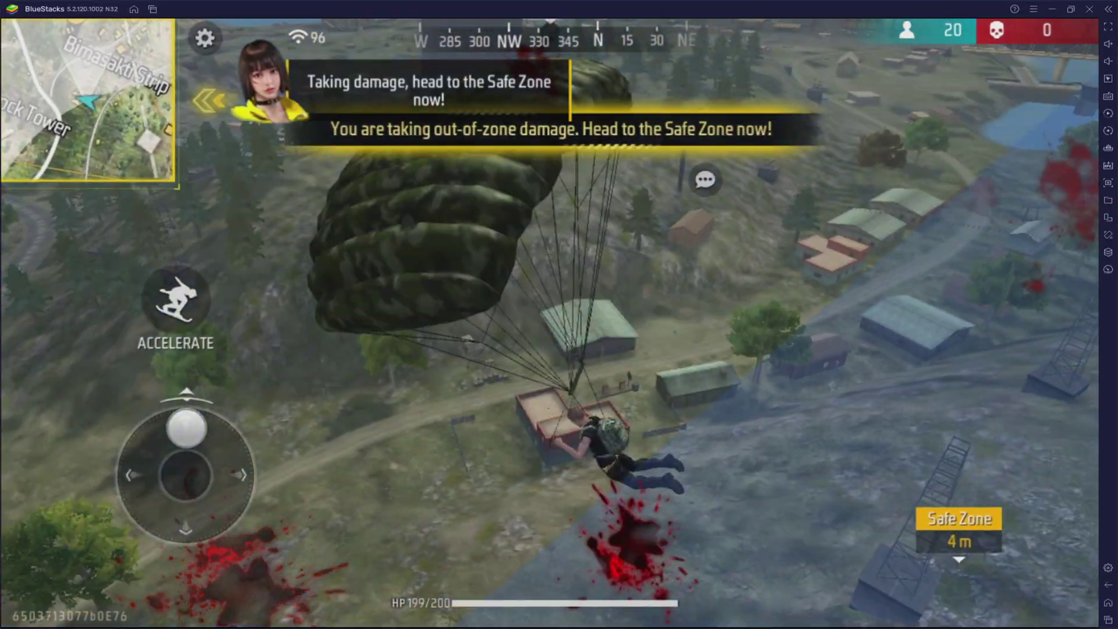
{"action": "key", "text": "a"}
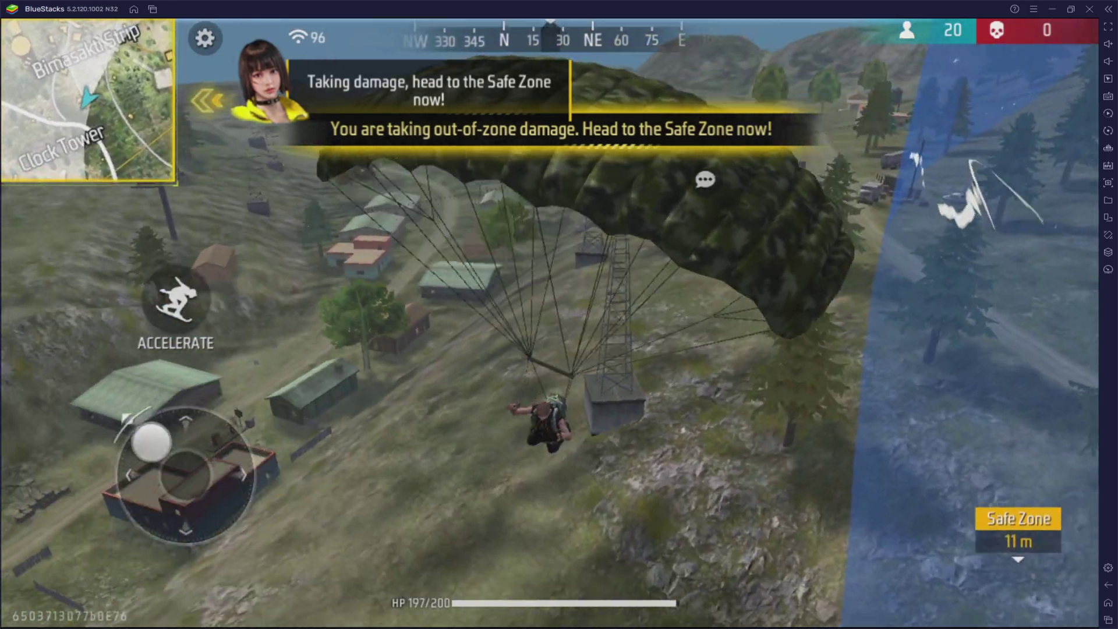
{"action": "key", "text": "d"}
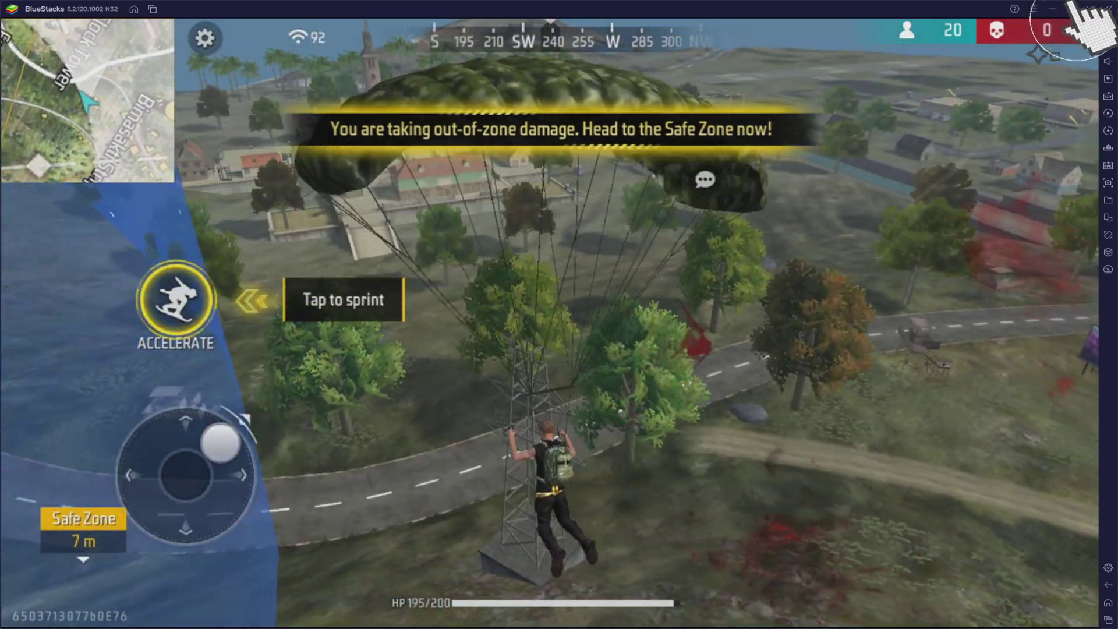
{"action": "left_click", "coordinate": [1071, 8]}
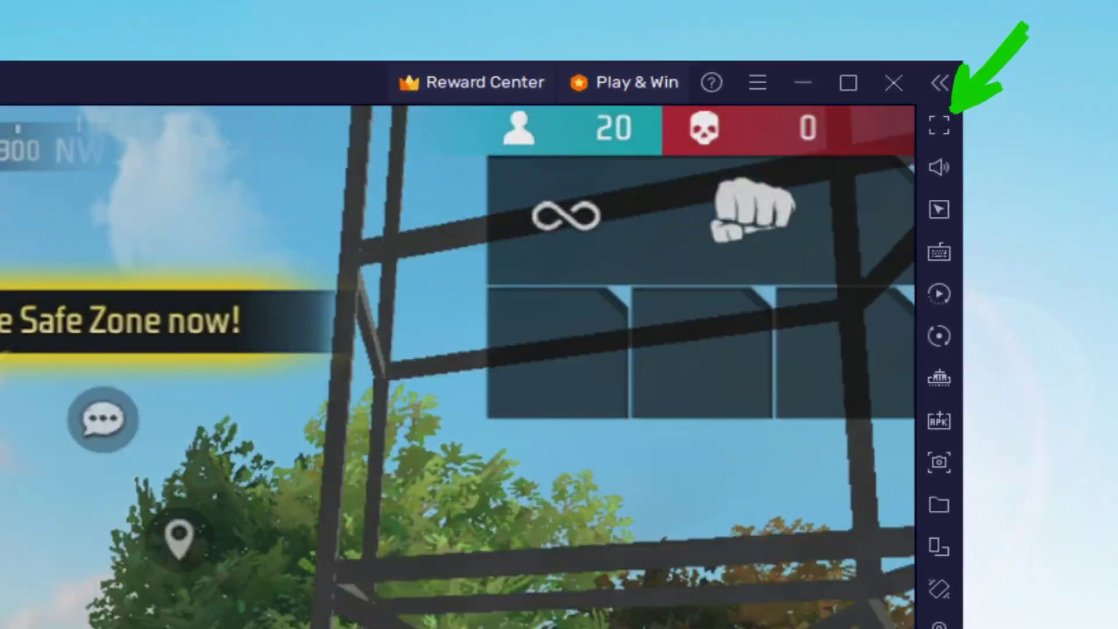
Switch the game to full screen and run around the landing area collecting the Thompson, SMG ammo, bag and M4A1
{"action": "left_click", "coordinate": [938, 125]}
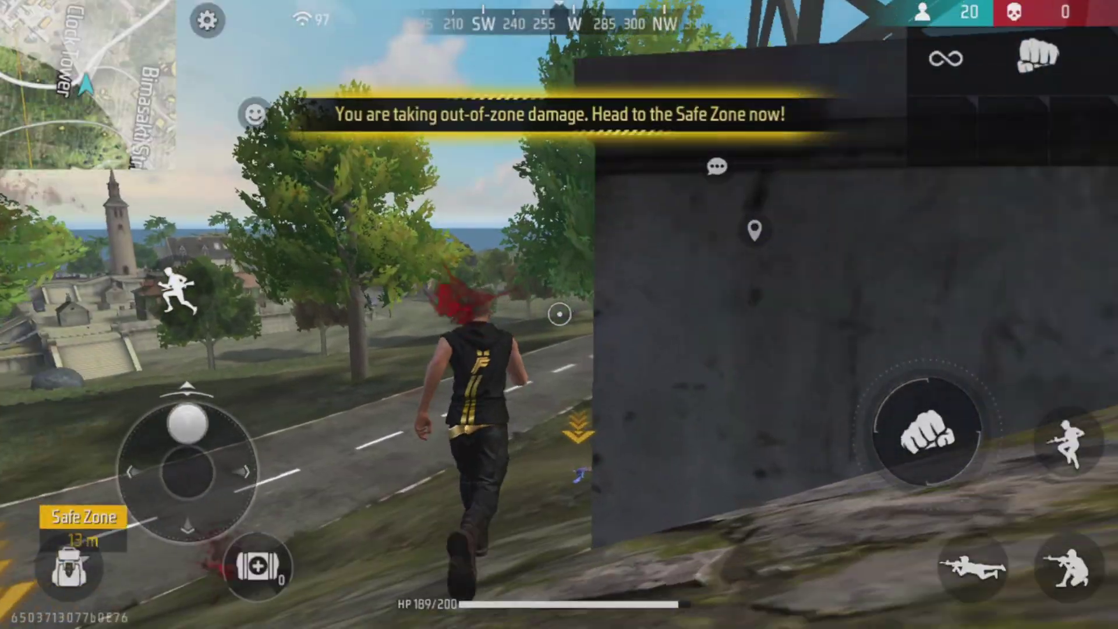
{"action": "key", "text": "a"}
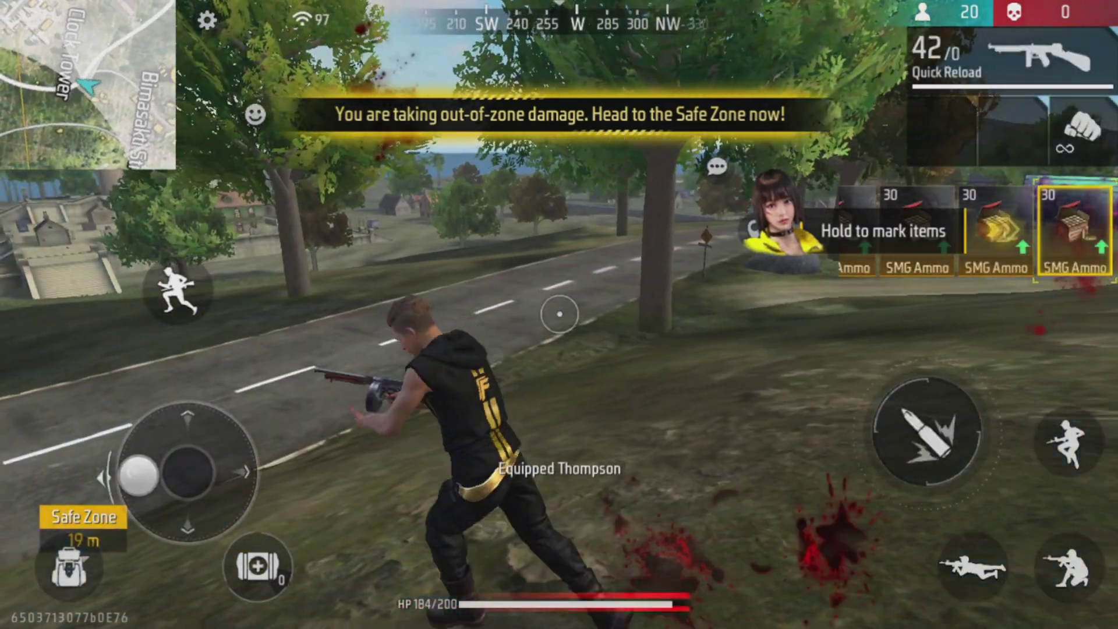
{"action": "key", "text": "w"}
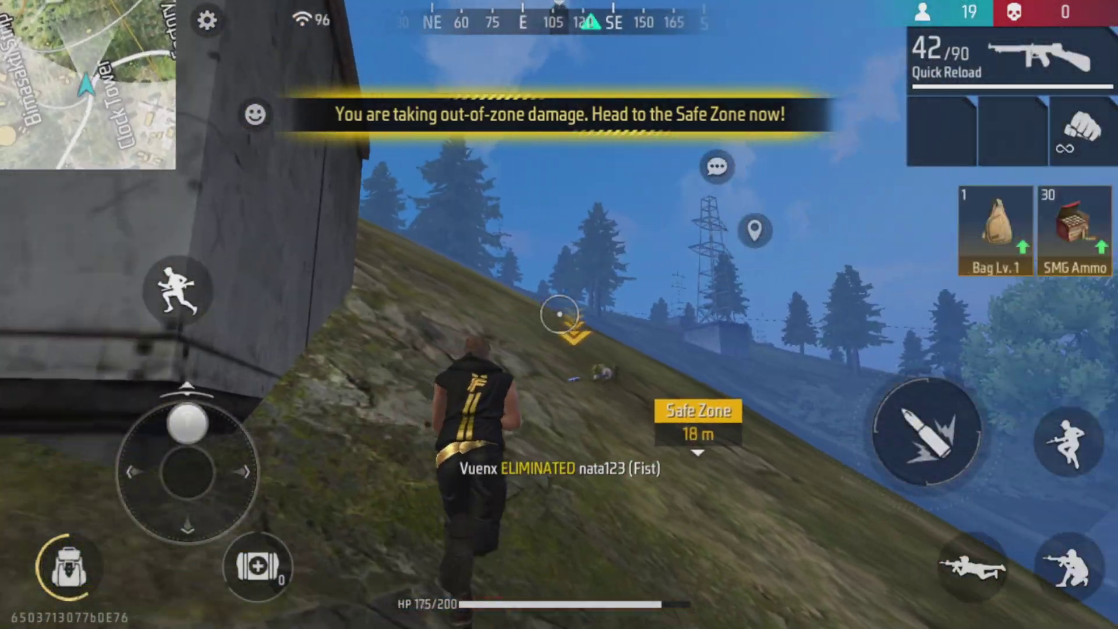
{"action": "key", "text": "d"}
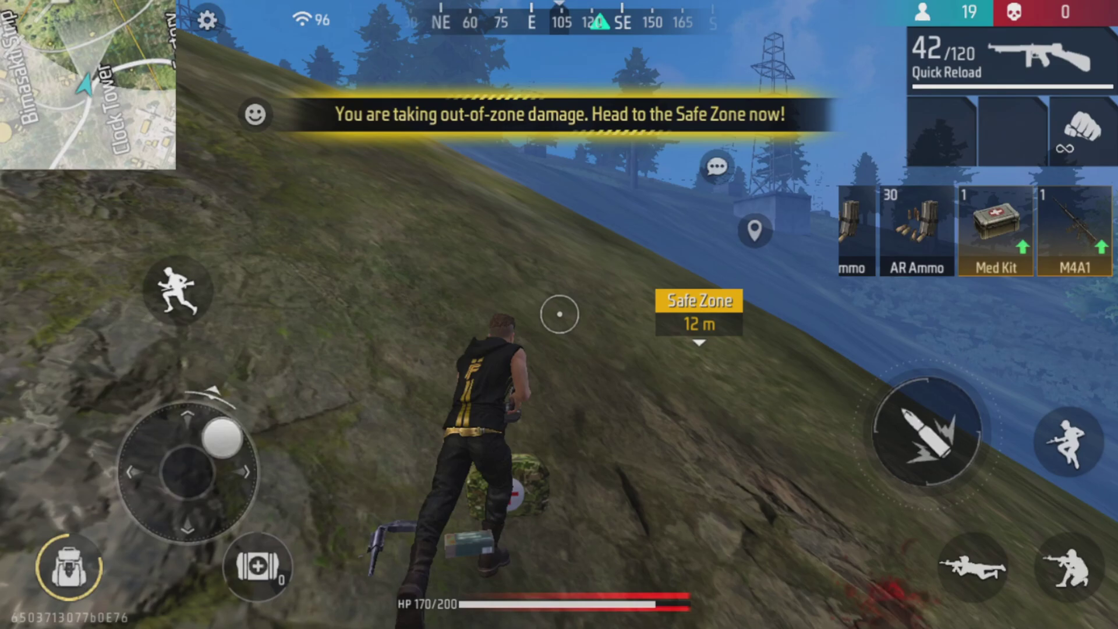
{"action": "key", "text": "s"}
{"action": "key", "text": "a"}
{"action": "key", "text": "w"}
{"action": "key", "text": "a"}
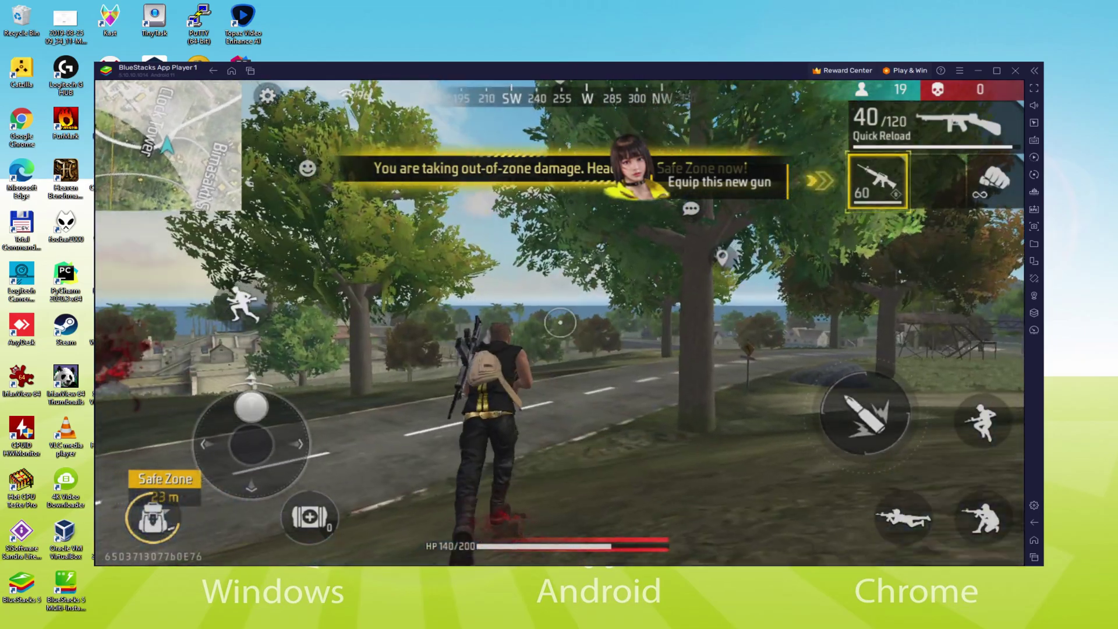
Run the character across the road and over the grass toward the safe zone
{"action": "key", "text": "w"}
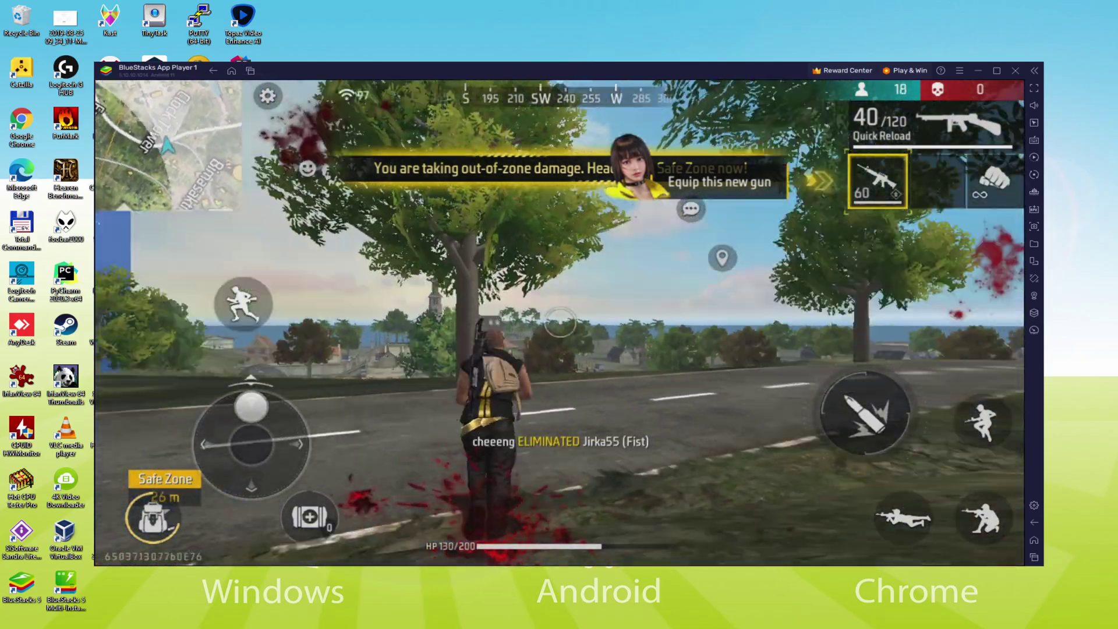
{"action": "key", "text": "w"}
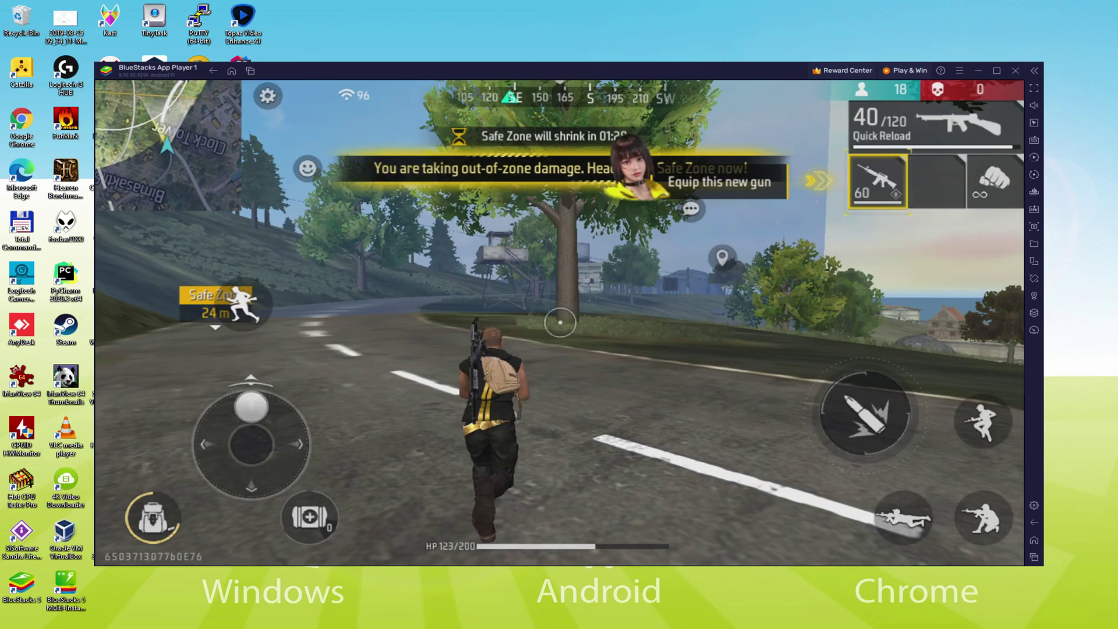
{"action": "key", "text": "w"}
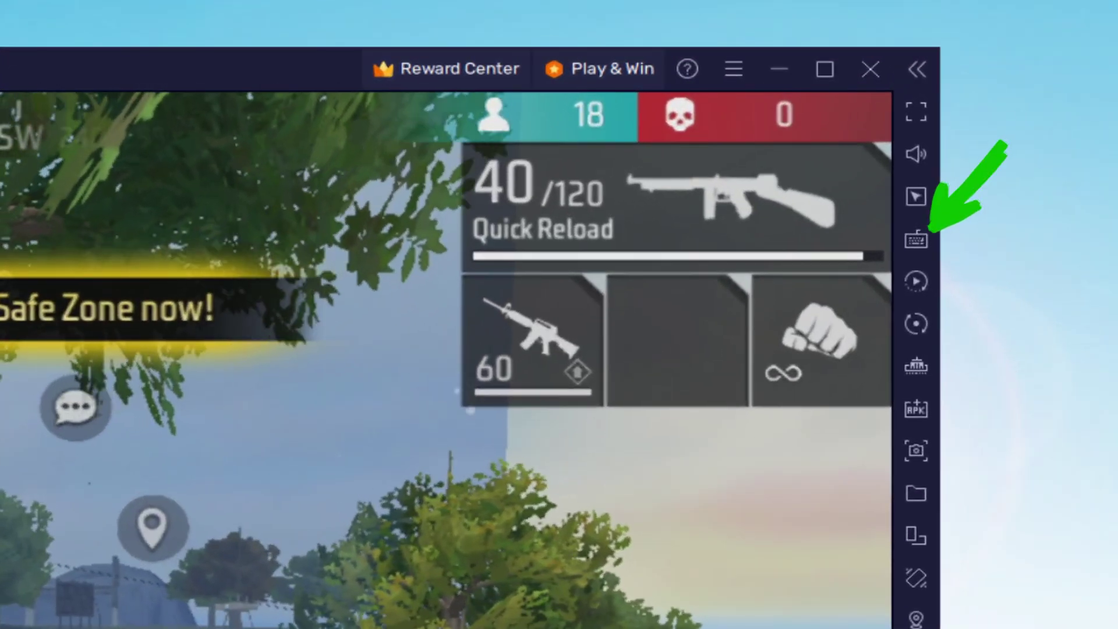
{"action": "key", "text": "w"}
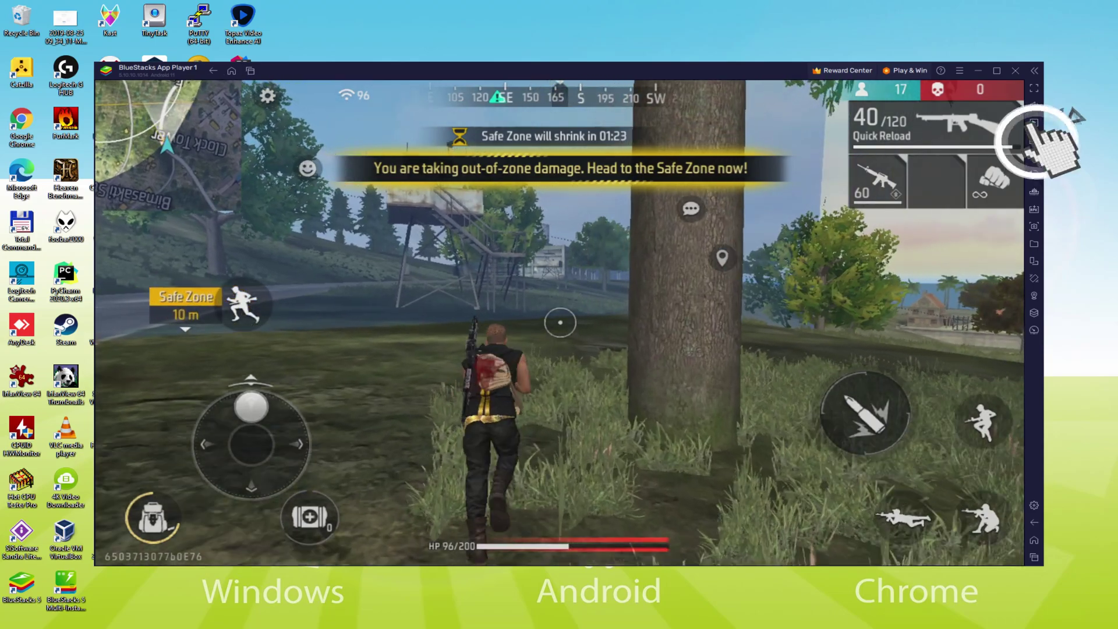
View the game's keyboard and mouse controls editor and the character's equipment inventory, closing each one
{"action": "left_click", "coordinate": [1034, 123]}
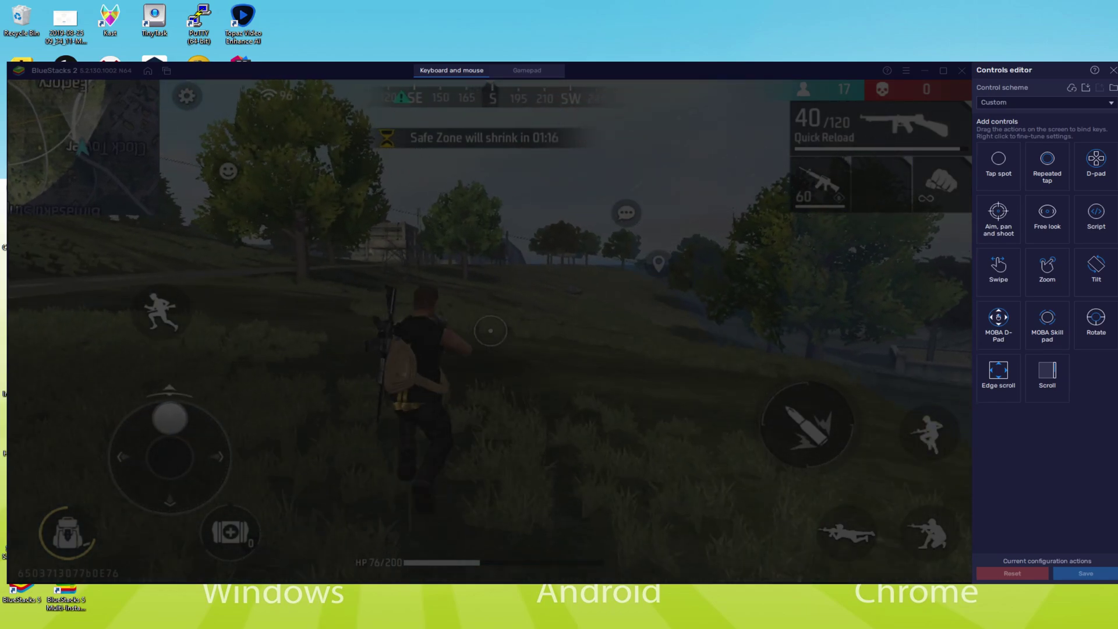
{"action": "left_click", "coordinate": [1113, 69]}
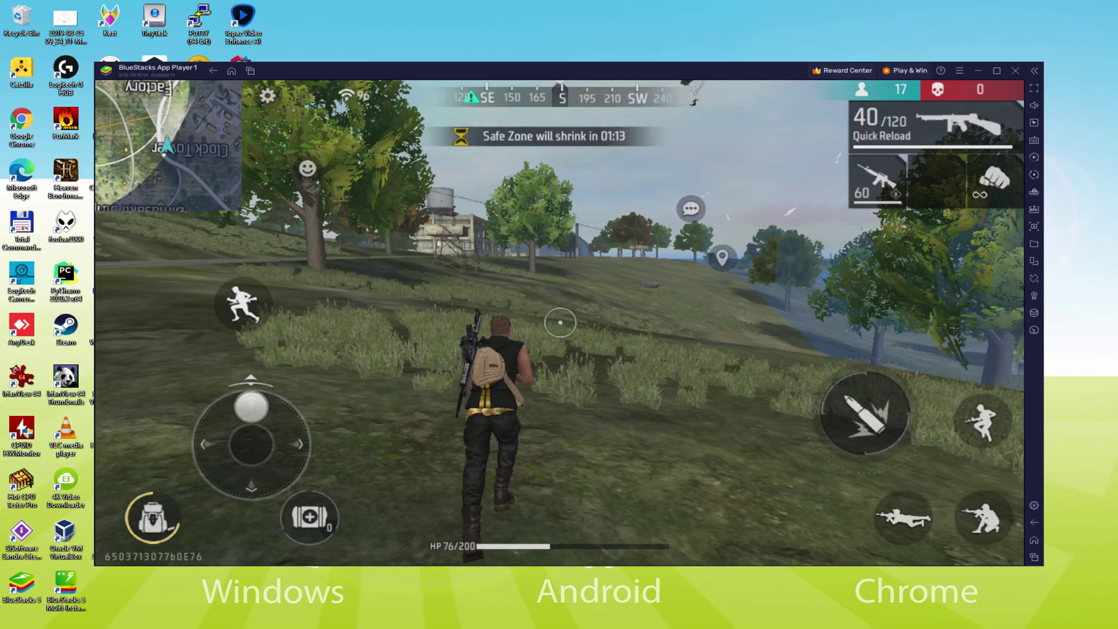
{"action": "key", "text": "Tab"}
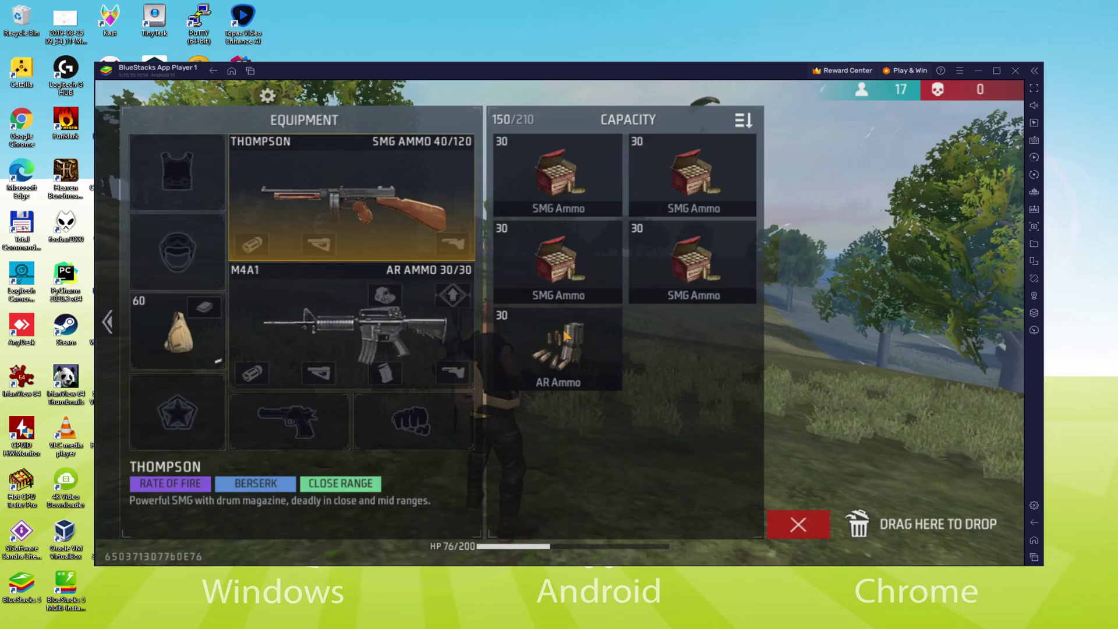
{"action": "key", "text": "Tab"}
Run the character through the grassy field and along the road toward the Factory area
{"action": "key", "text": "w"}
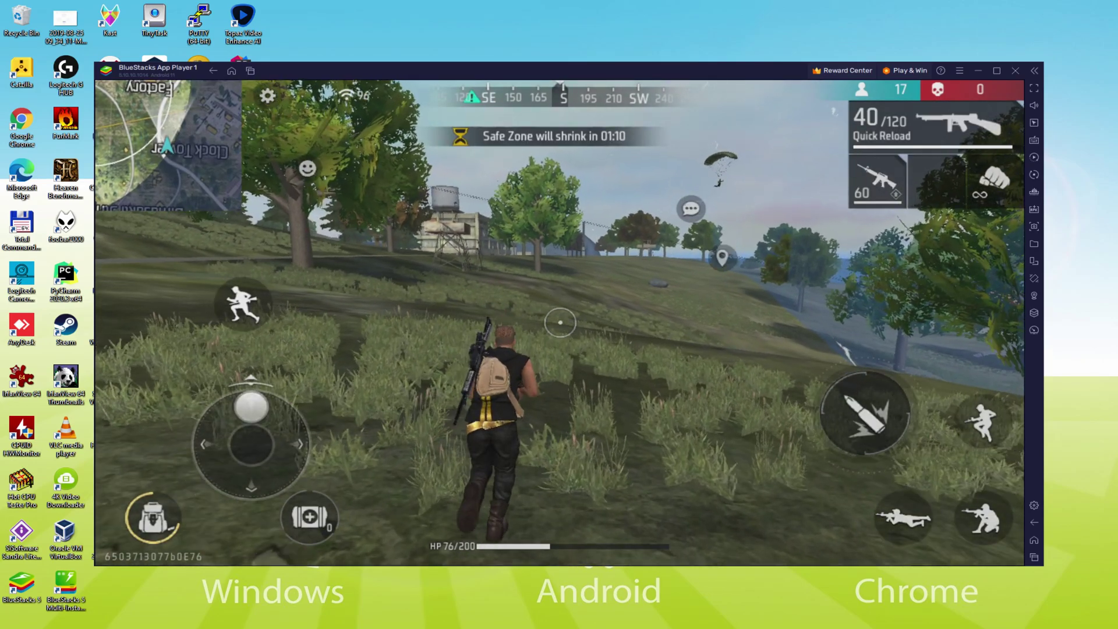
{"action": "key", "text": "a"}
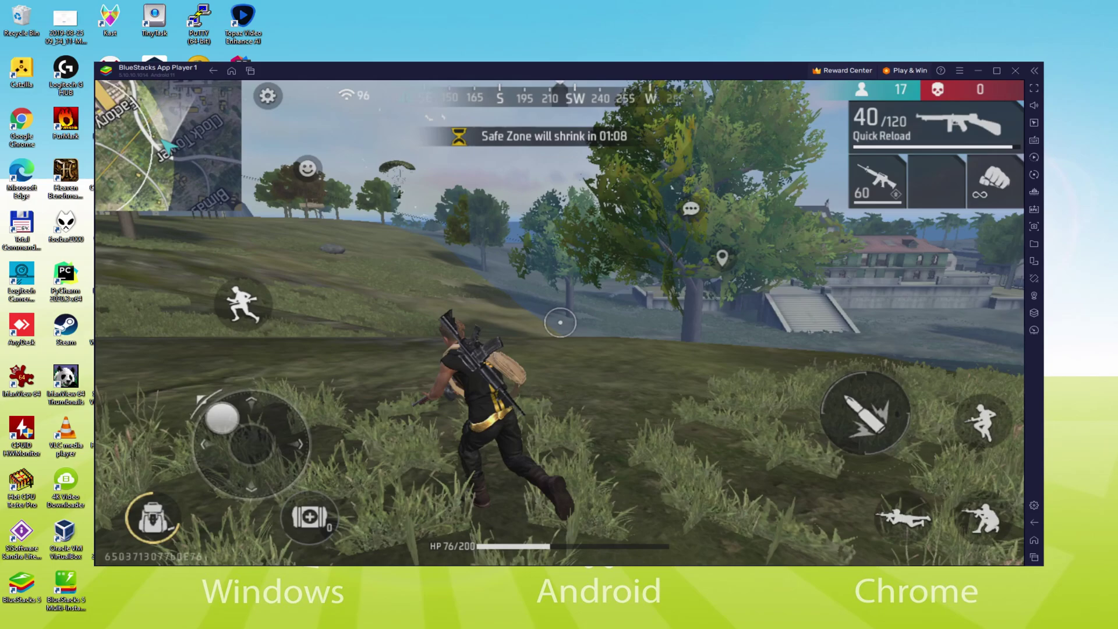
{"action": "key", "text": "w"}
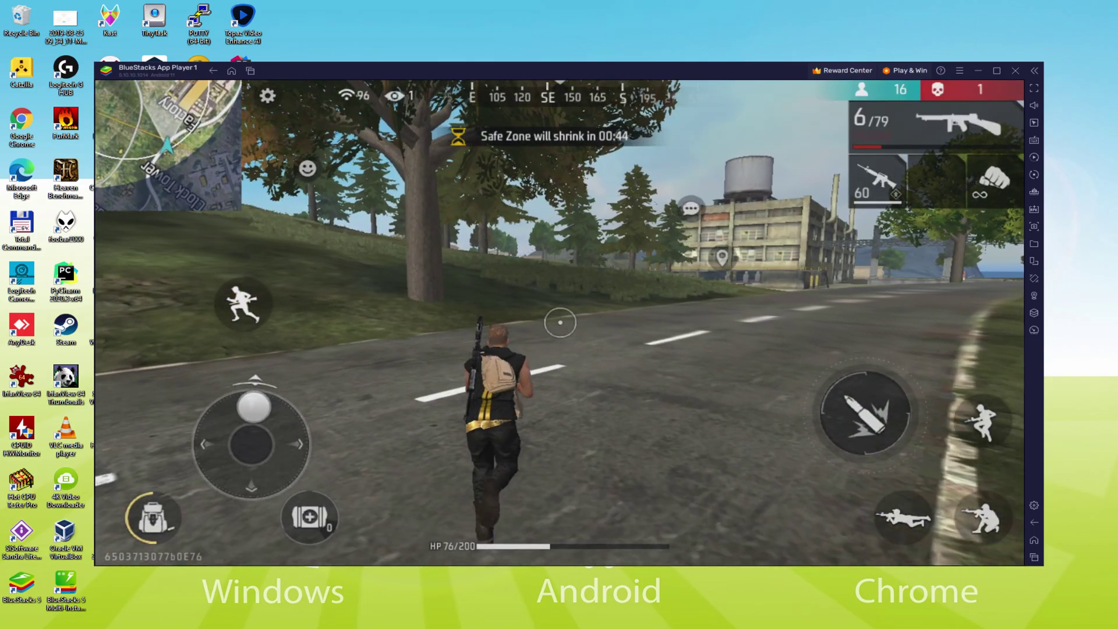
{"action": "key", "text": "c"}
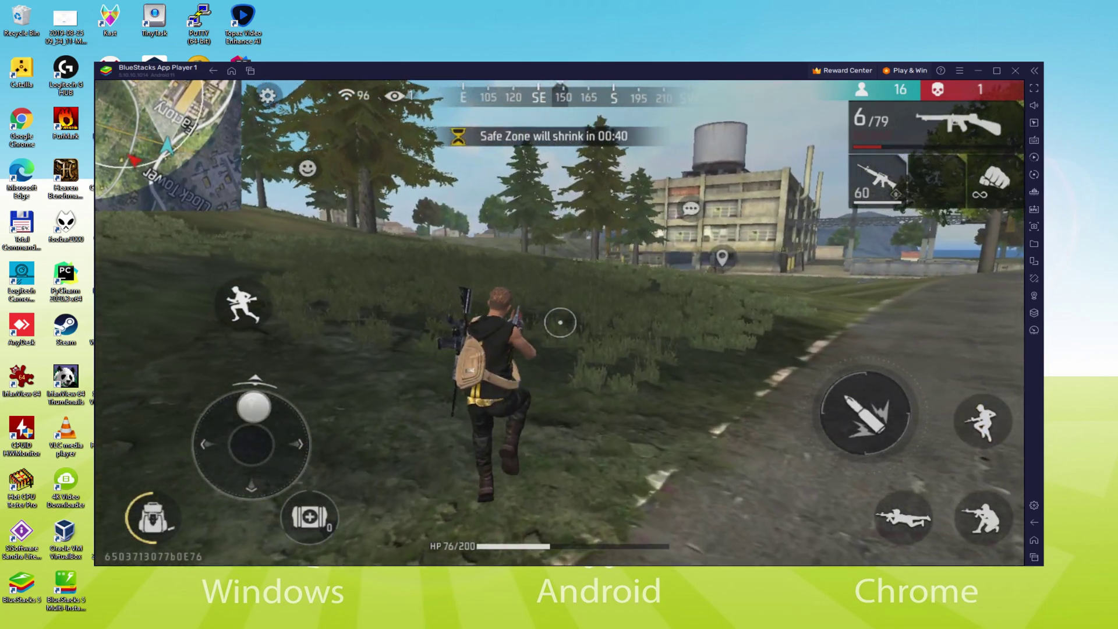
{"action": "key", "text": "w"}
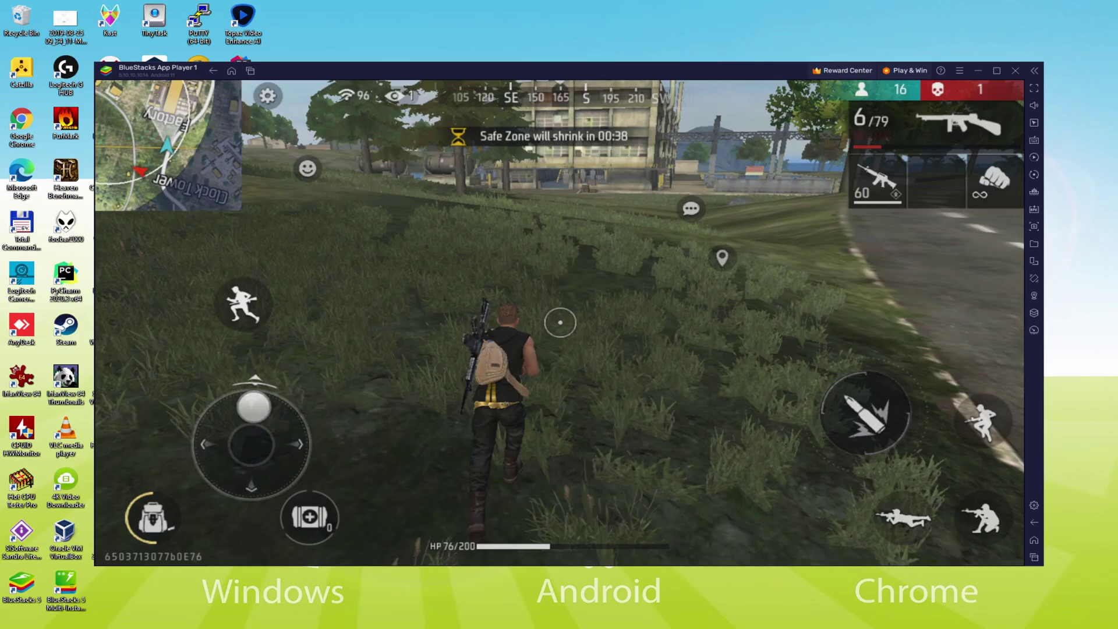
{"action": "key", "text": "d"}
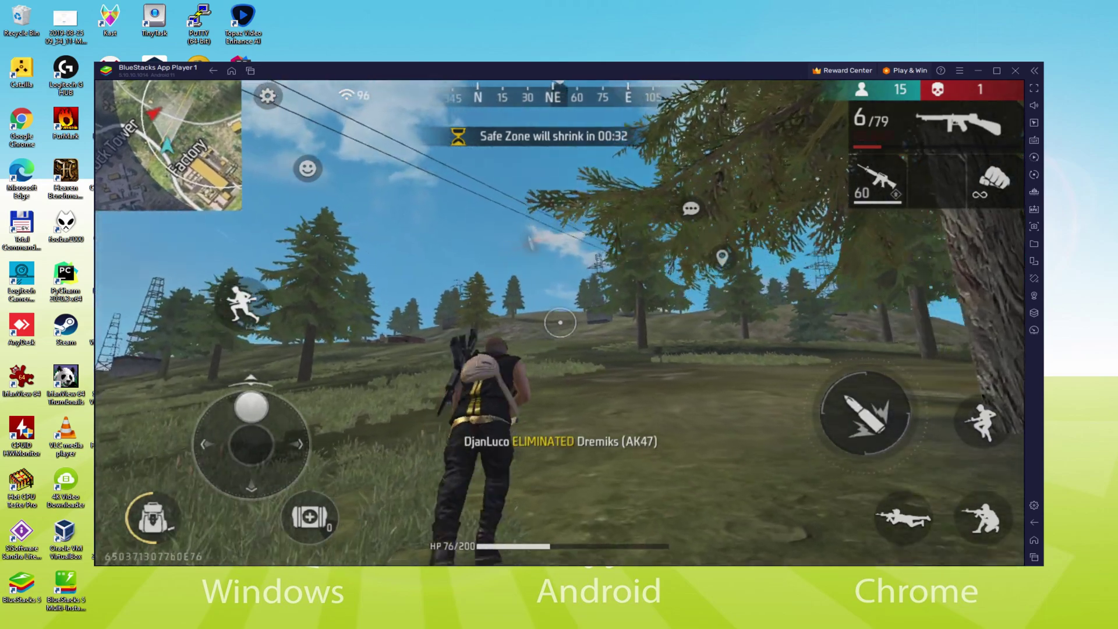
Fire the Thompson toward the hill, reload it, and shoot the opponent on the slope
{"action": "left_click", "coordinate": [561, 322]}
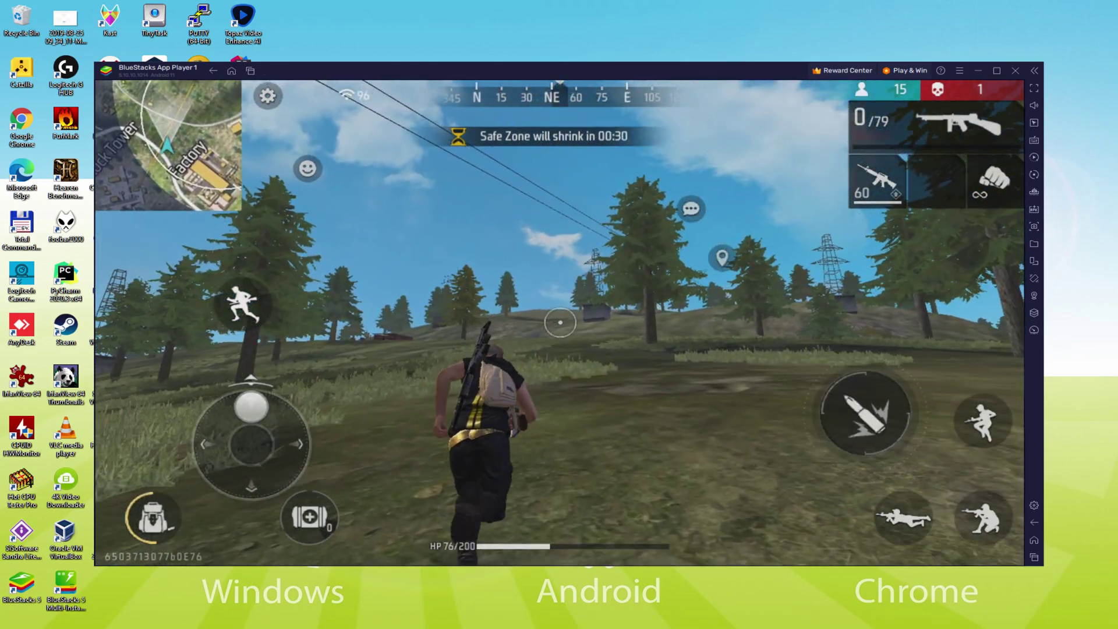
{"action": "key", "text": "r"}
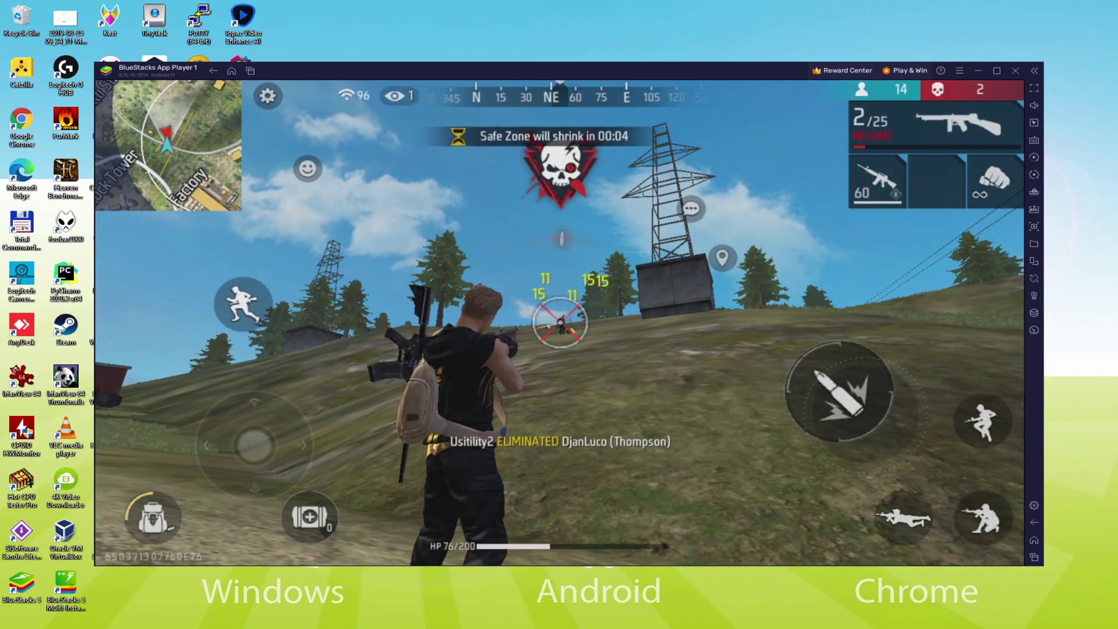
{"action": "left_click", "coordinate": [559, 320]}
Run the character up the rocky slope to the eliminated opponent's loot crate
{"action": "key", "text": "w"}
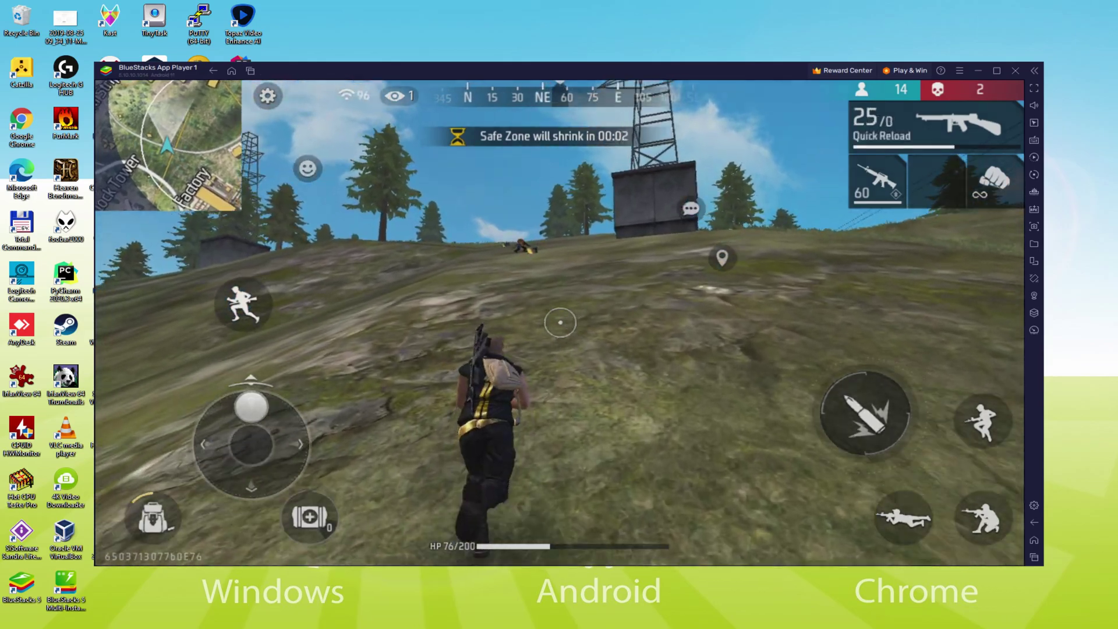
{"action": "key", "text": "w"}
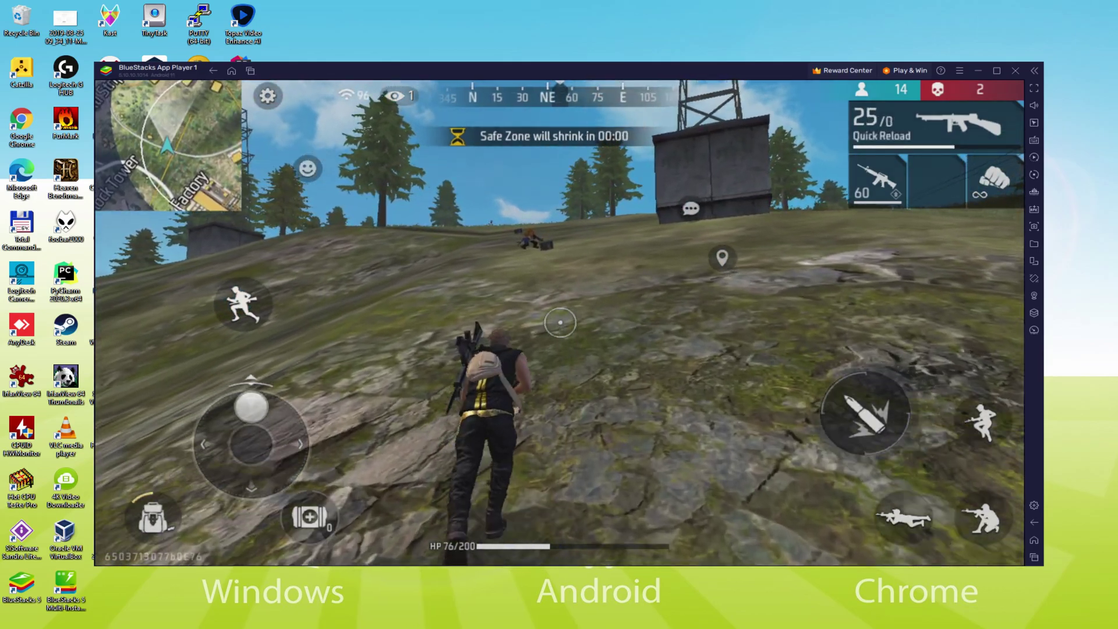
{"action": "key", "text": "w"}
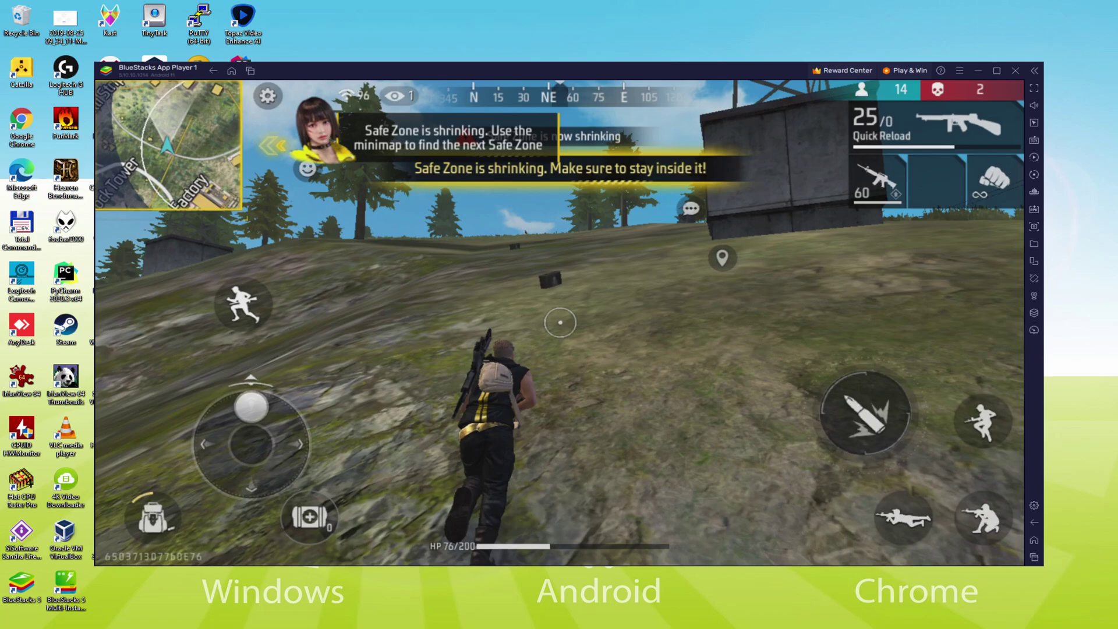
{"action": "key", "text": "w"}
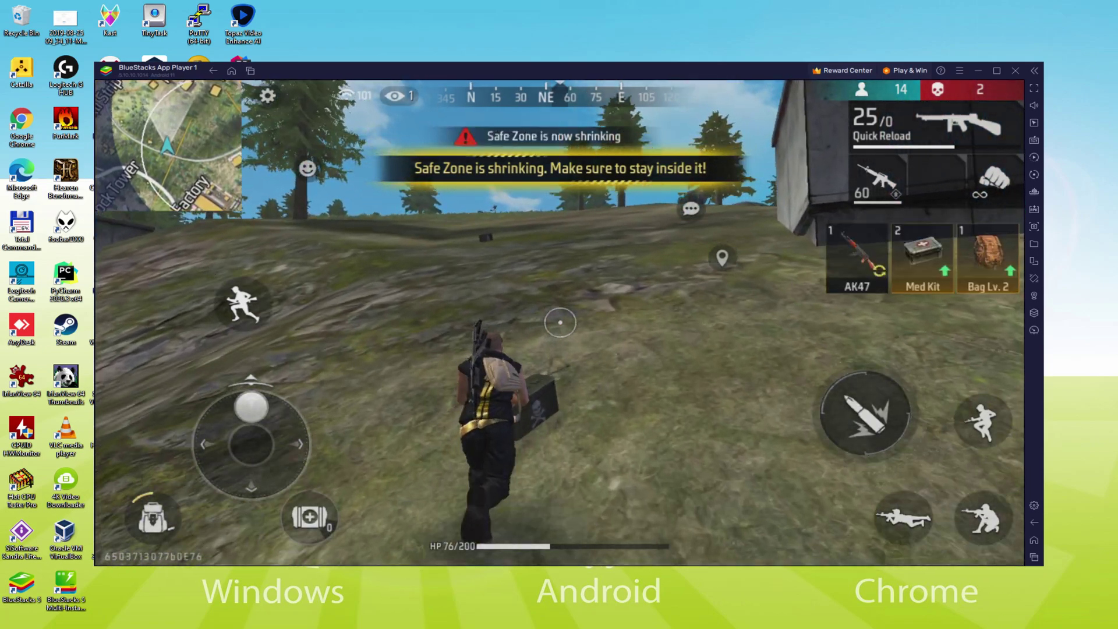
Collect the Med Kits and Bag Lv. 2 from the loot crate, and heal the character with a Med Kit
{"action": "key", "text": "w"}
{"action": "key", "text": "s"}
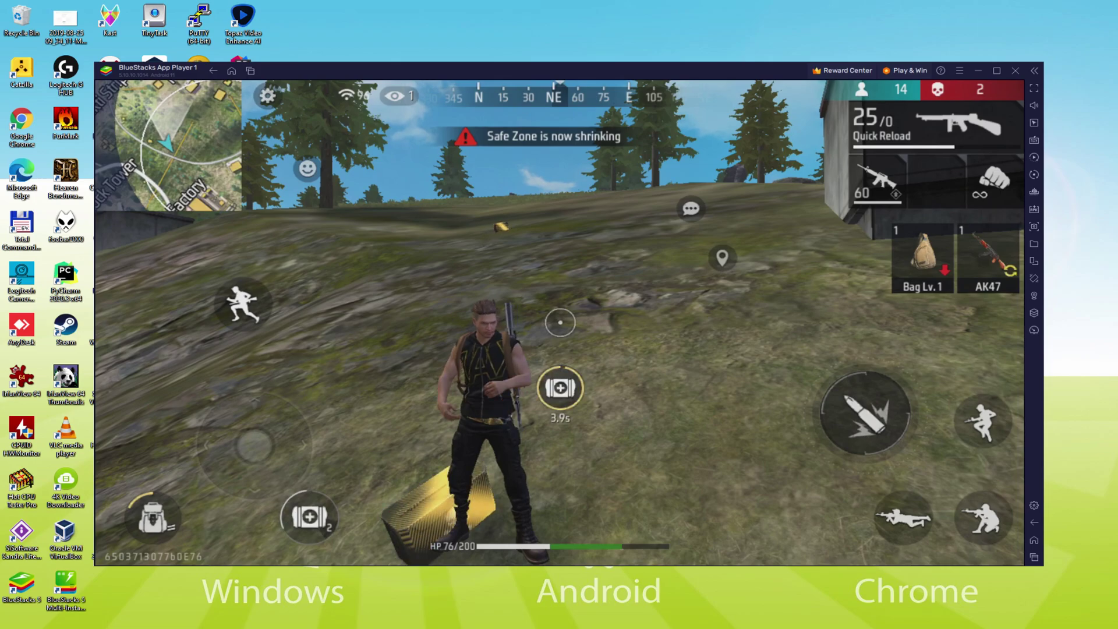
{"action": "key", "text": "b"}
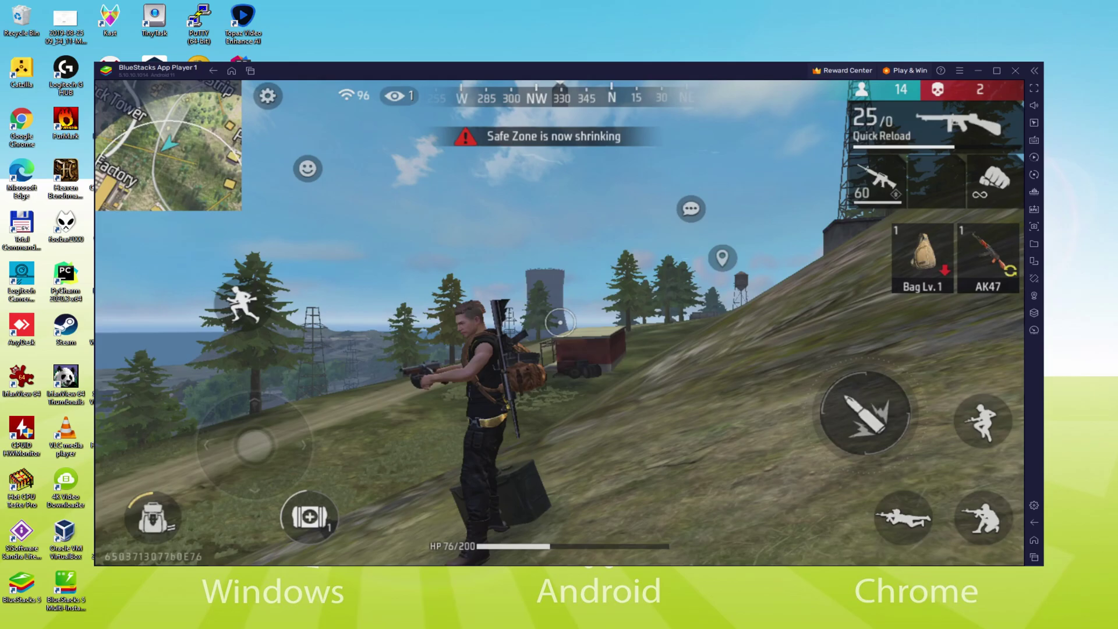
Run the character farther up the hill to the second loot crate
{"action": "key", "text": "w+d"}
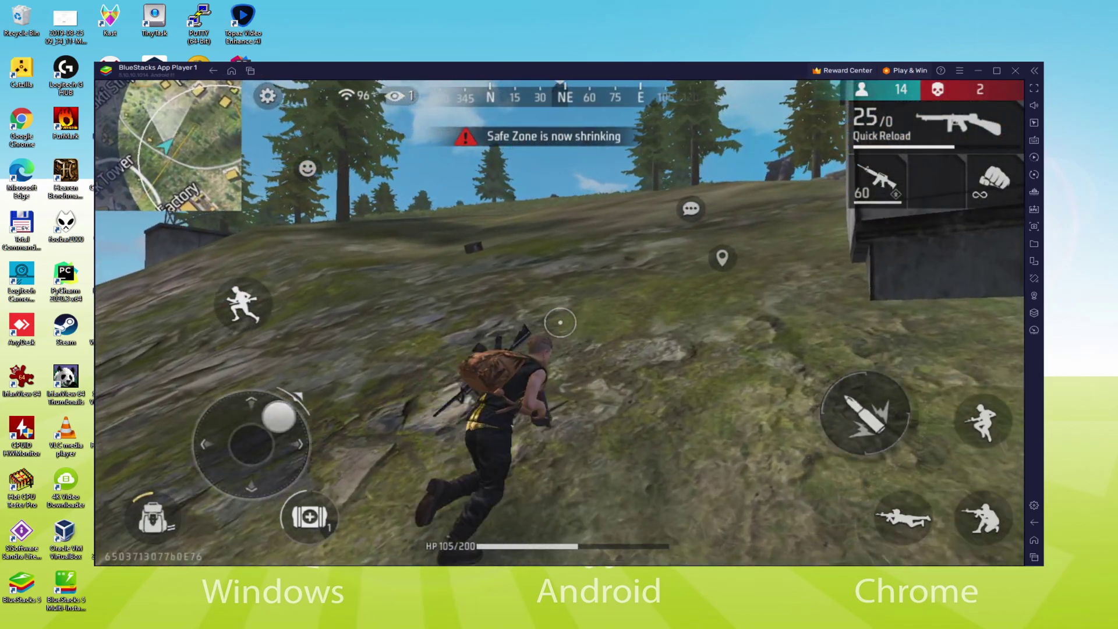
{"action": "key", "text": "w"}
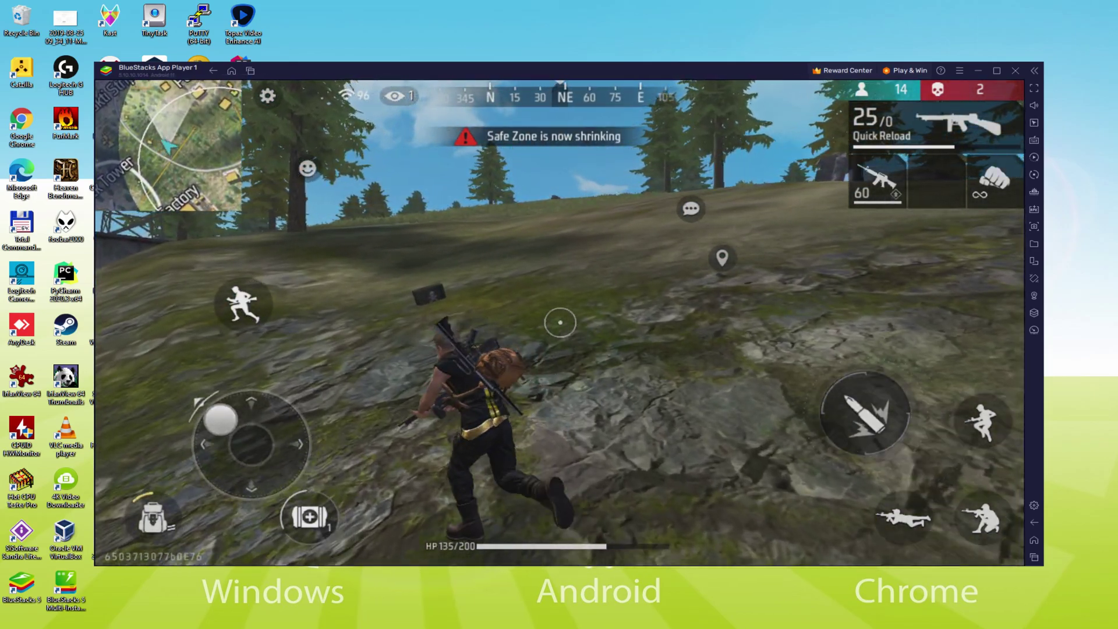
{"action": "key", "text": "w"}
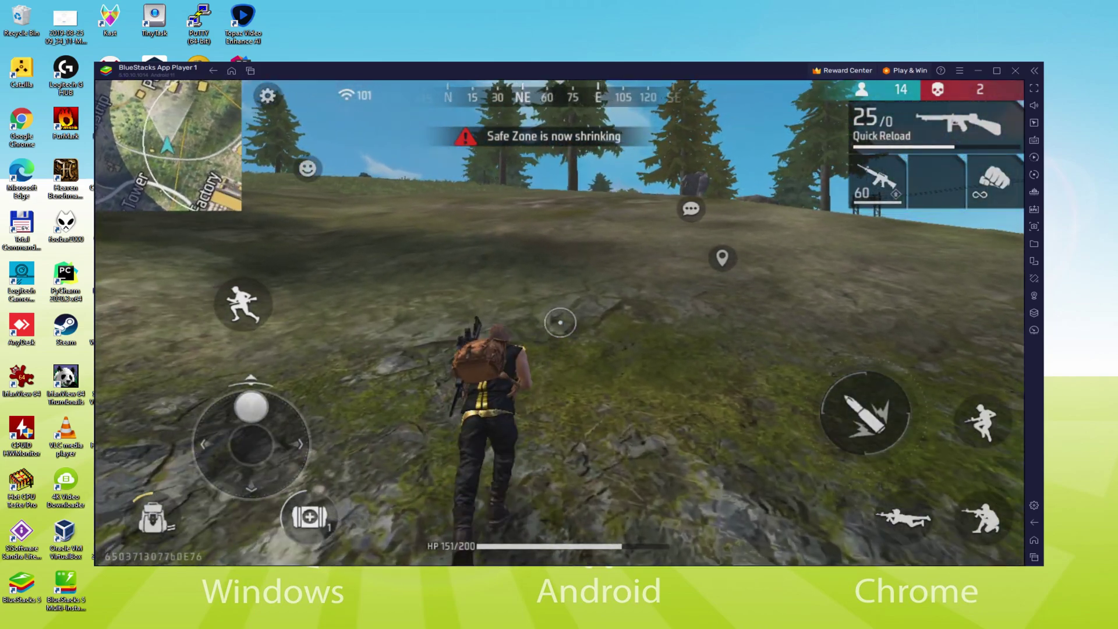
{"action": "key", "text": "w"}
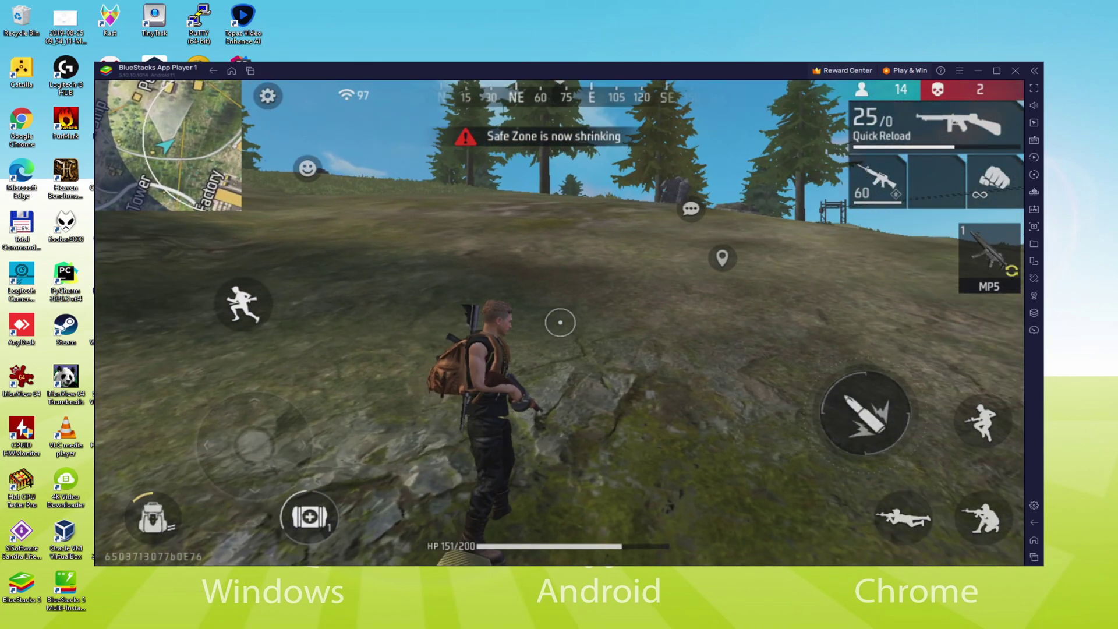